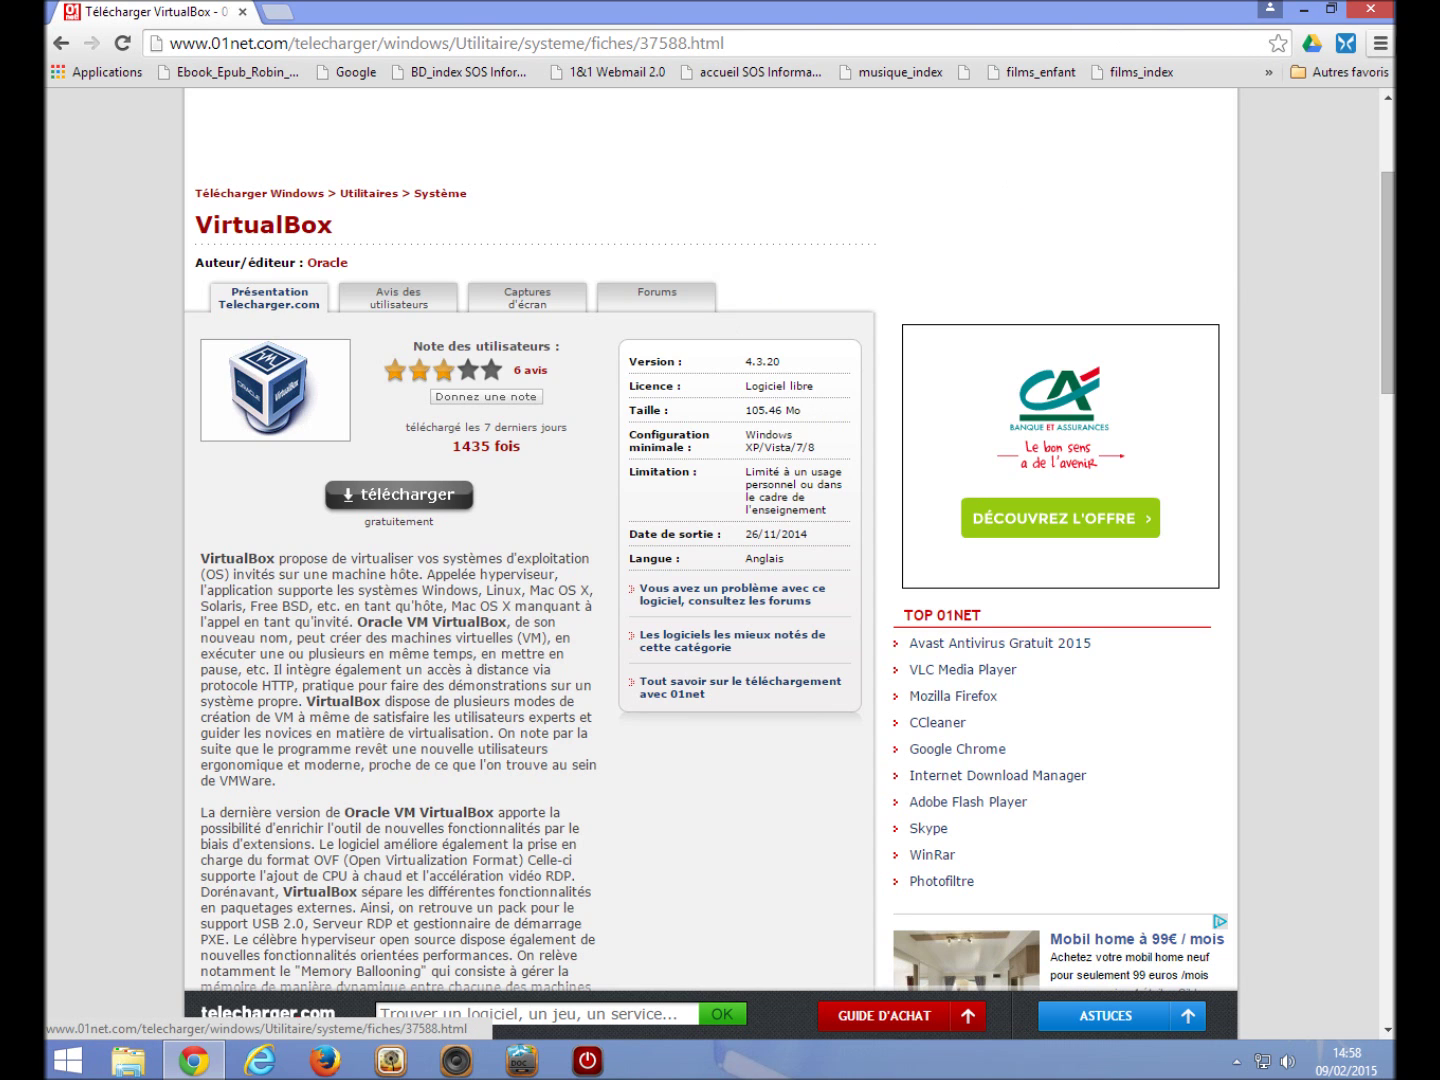
# - Close the browser and launch Oracle VM VirtualBox from the installed programs
pyautogui.click(1370, 10)
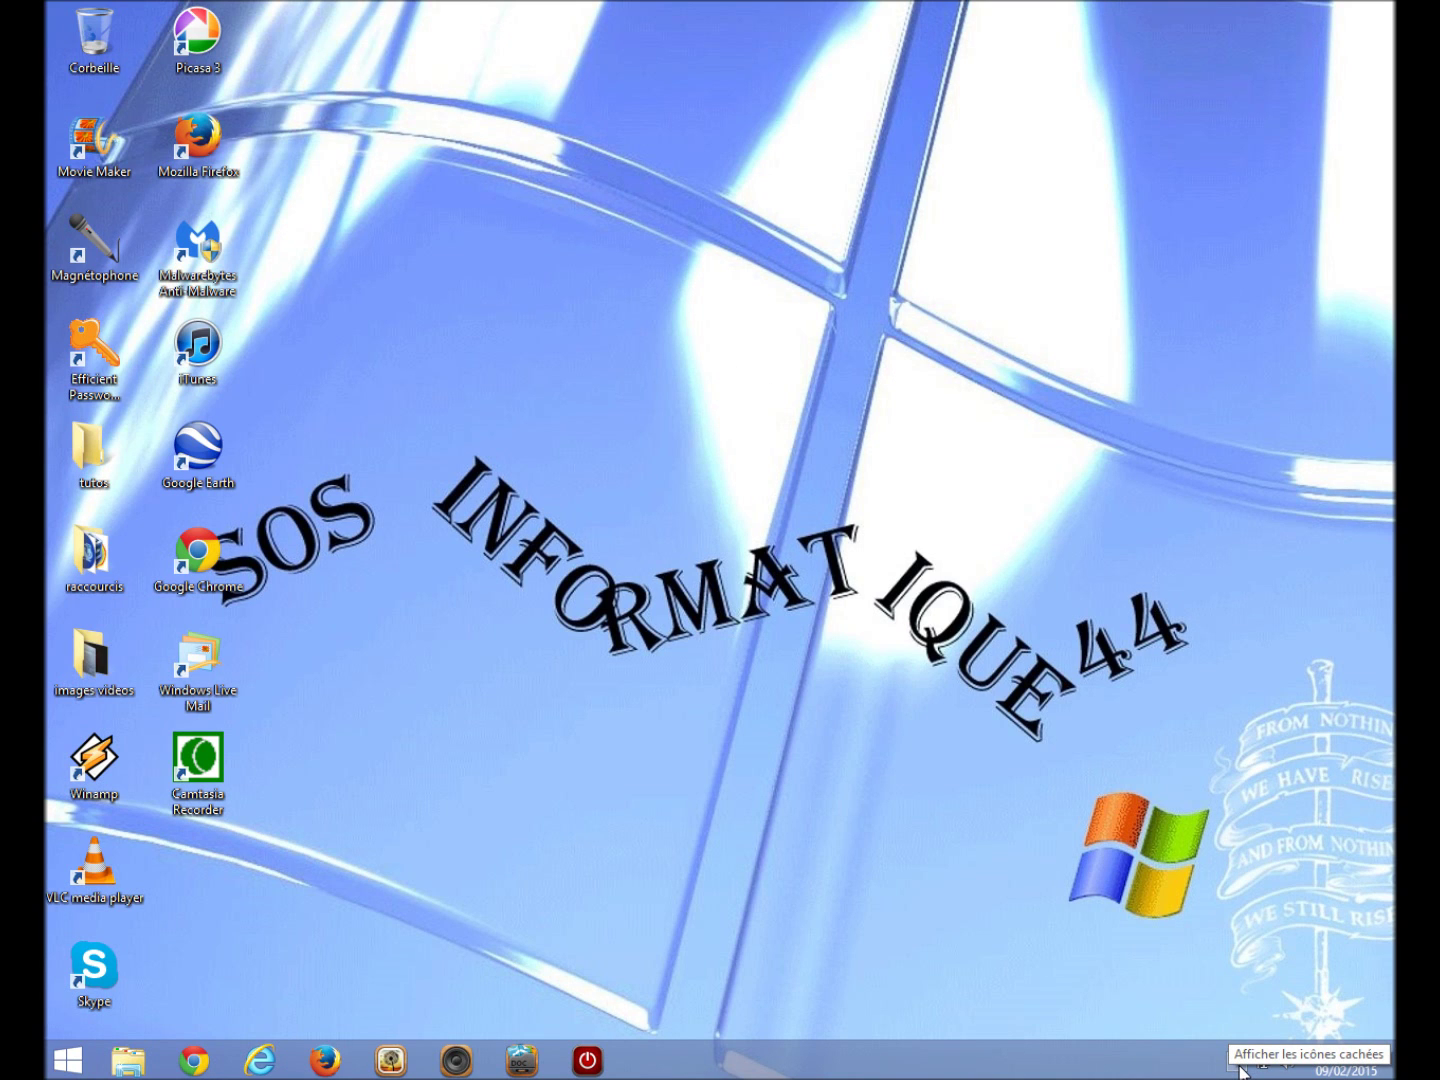
pyautogui.click(68, 1060)
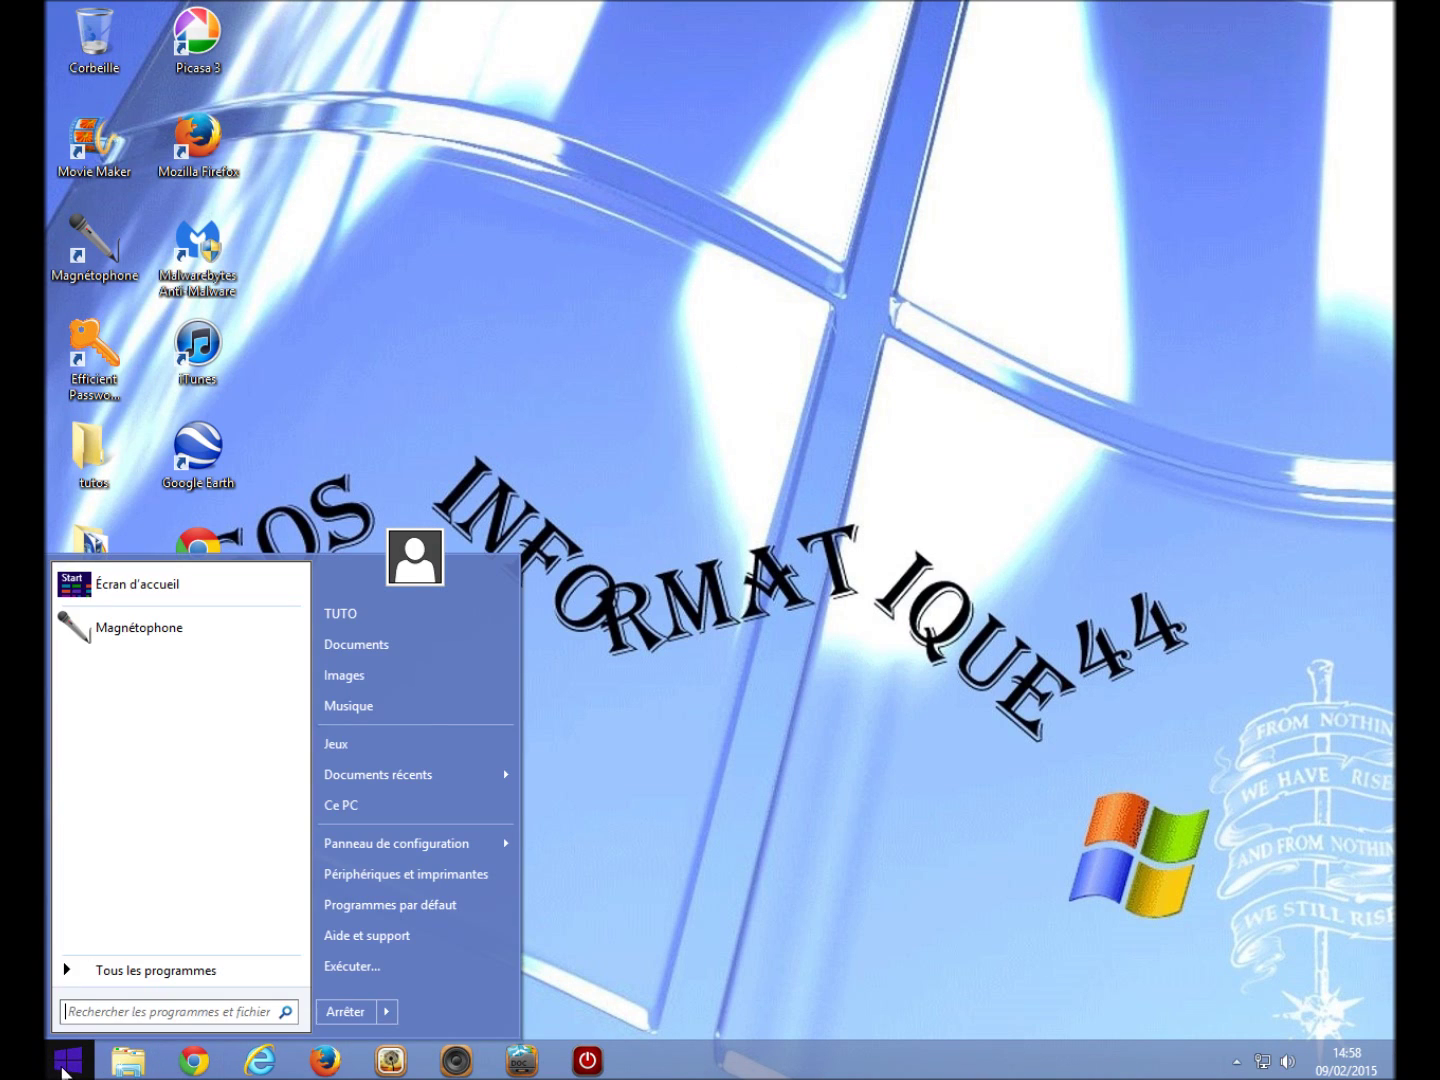
pyautogui.click(167, 987)
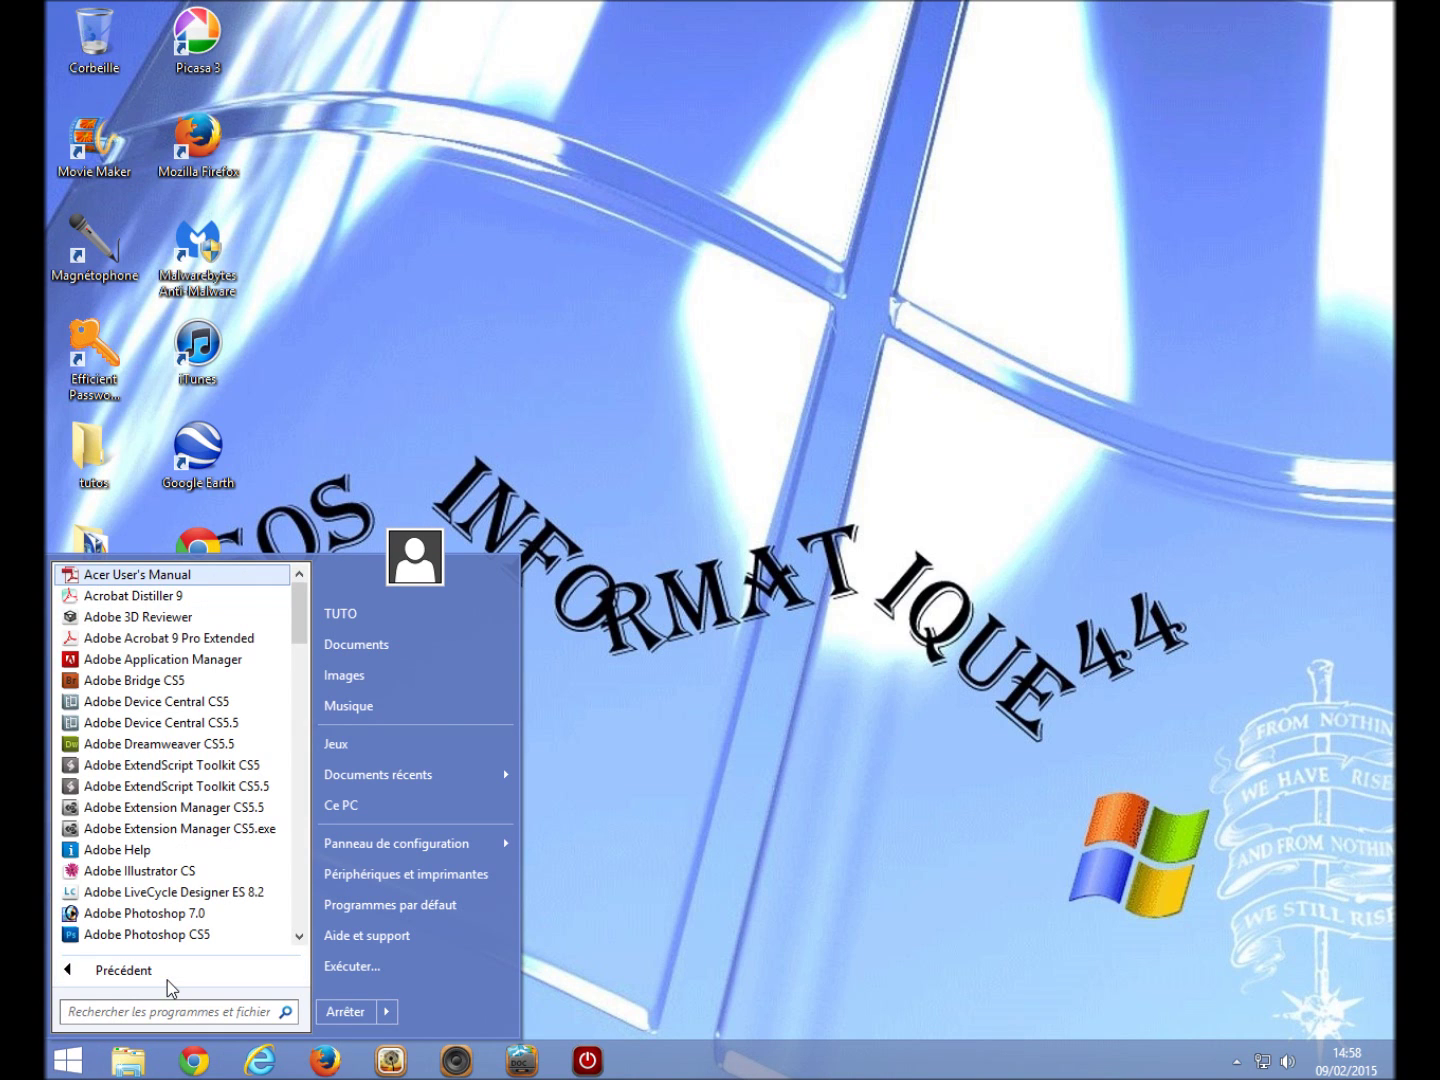
pyautogui.moveTo(299, 600); pyautogui.dragTo(300, 876)
pyautogui.click(199, 870)
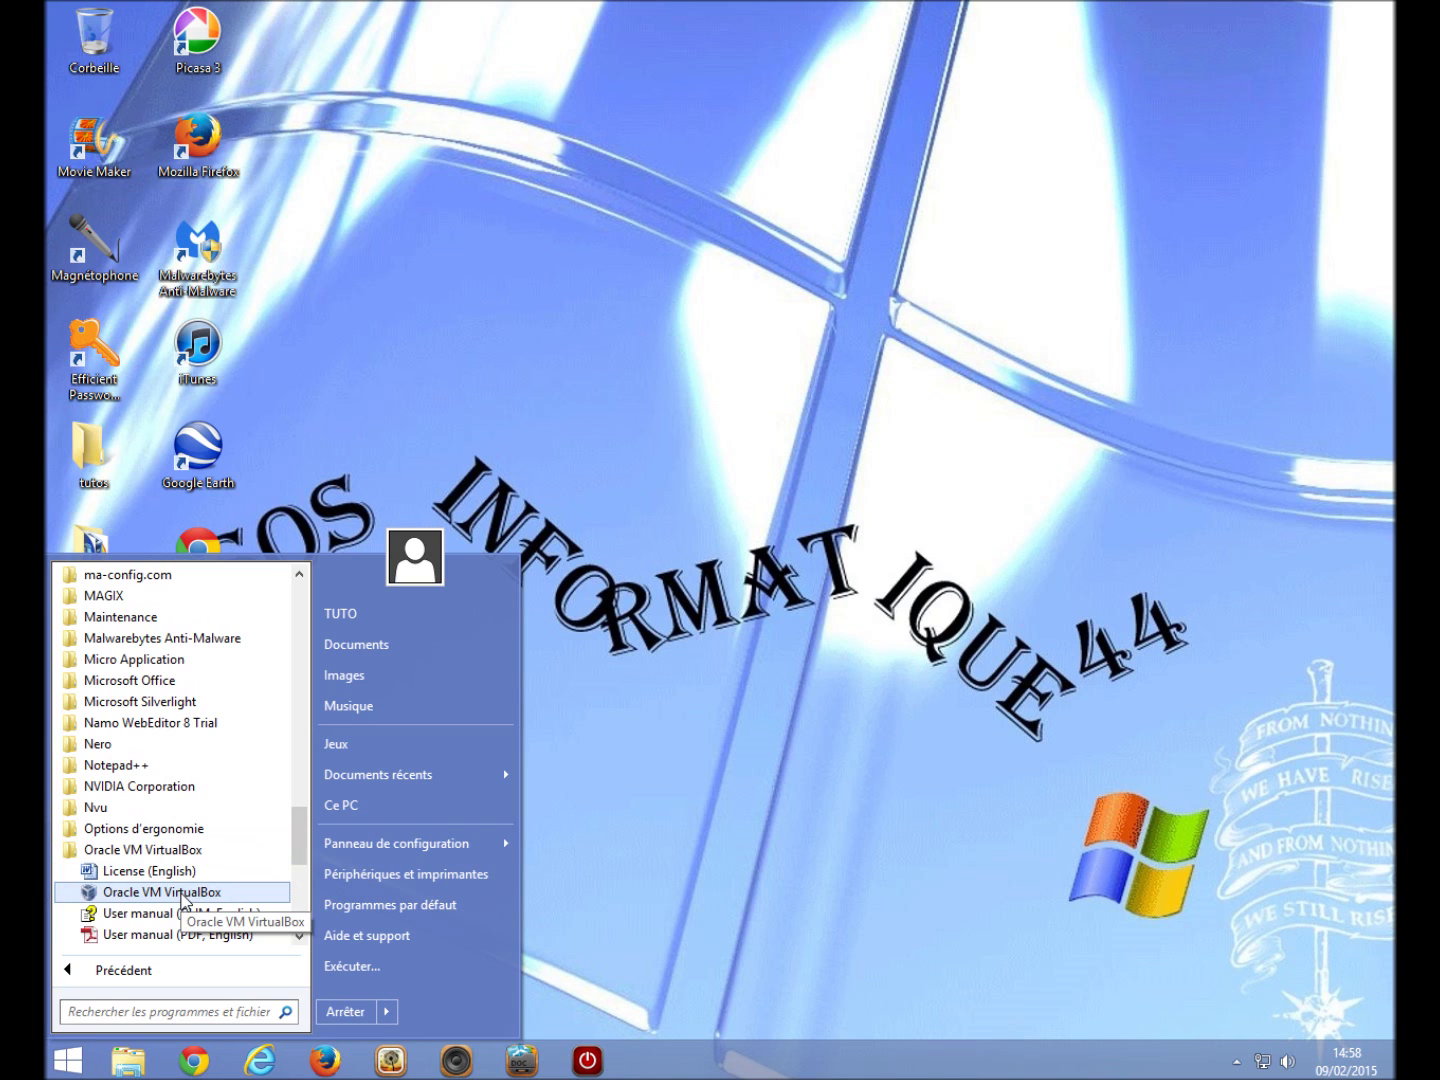
pyautogui.click(183, 893)
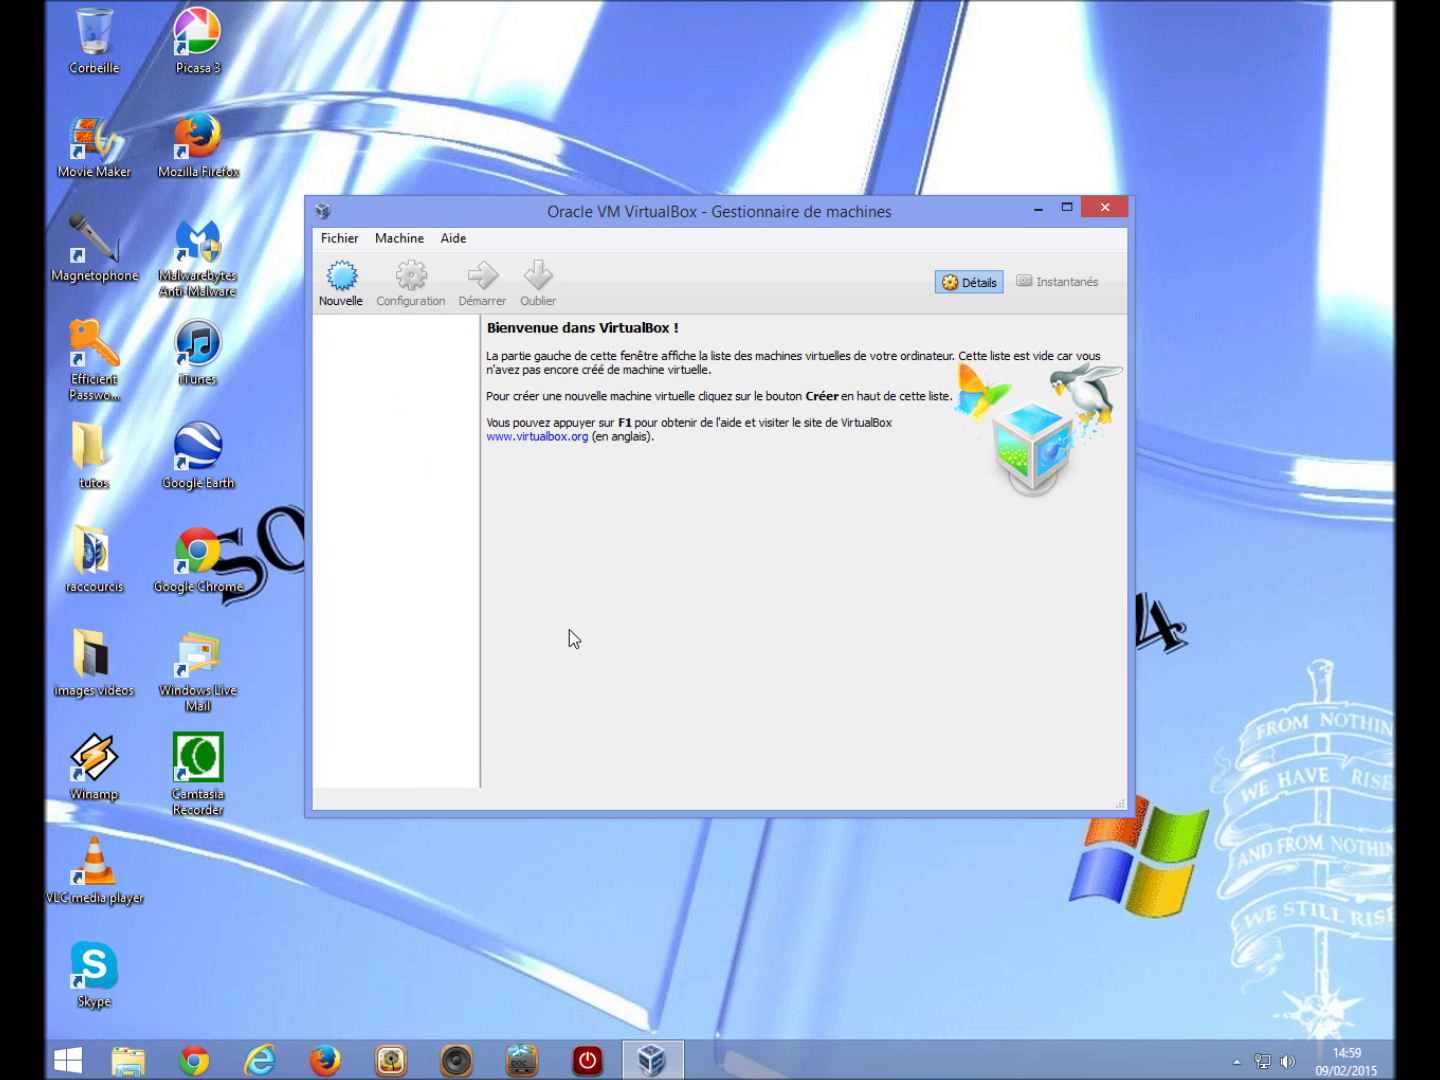
# - Launch DAEMON Tools Lite from the installed programs
pyautogui.click(68, 1063)
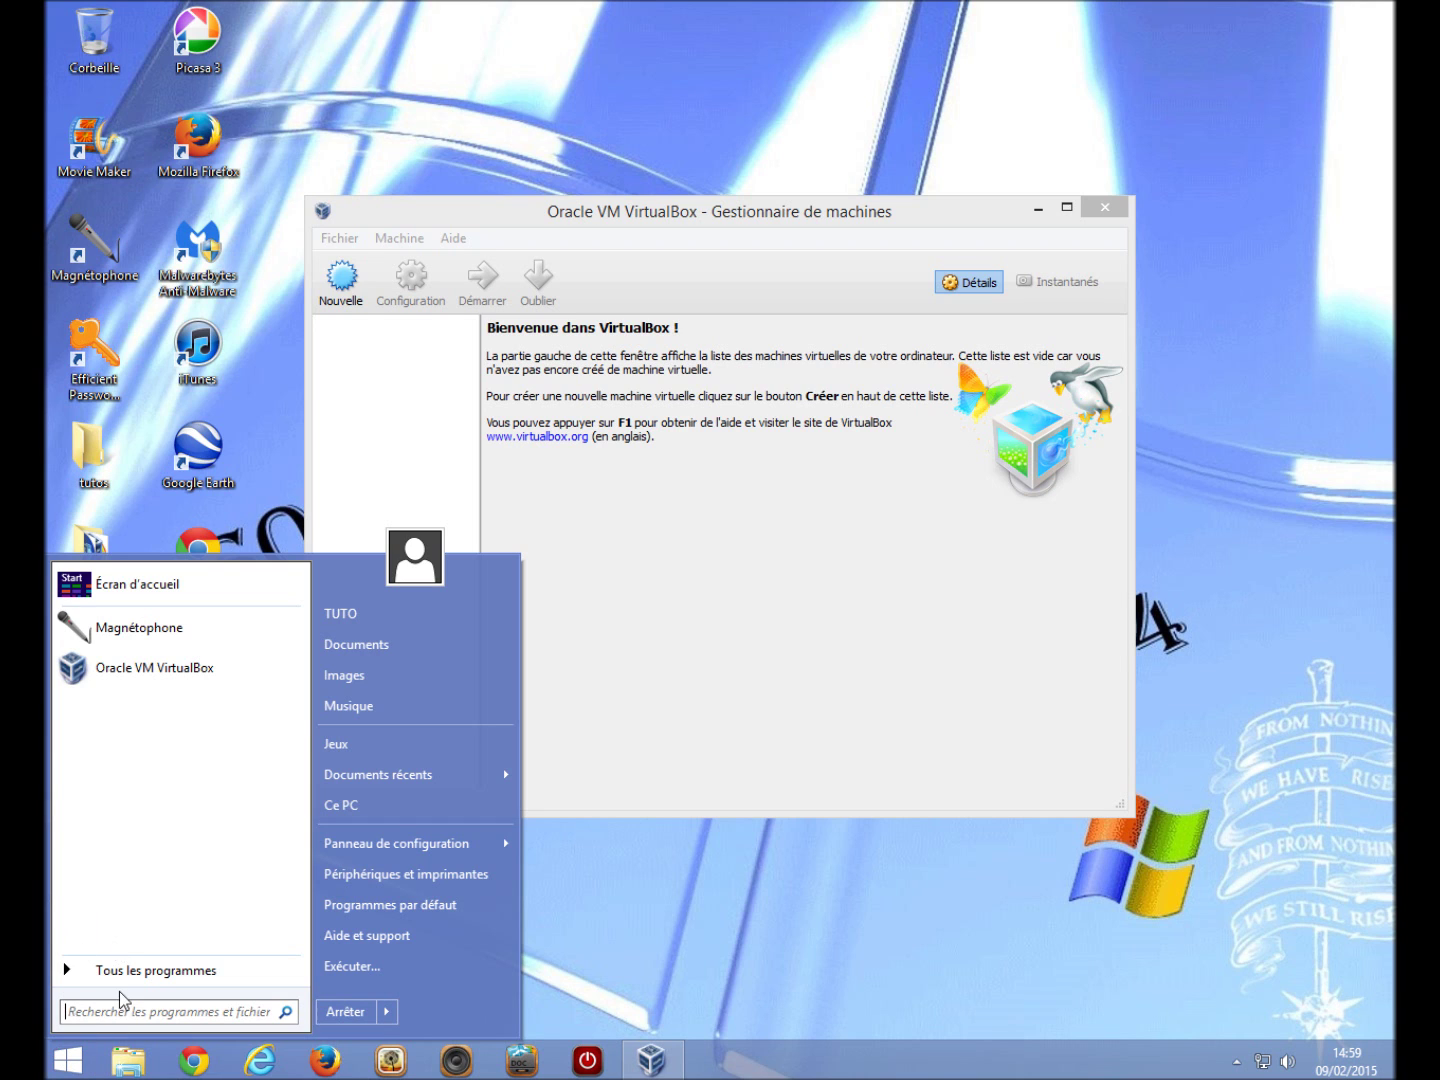
pyautogui.click(138, 970)
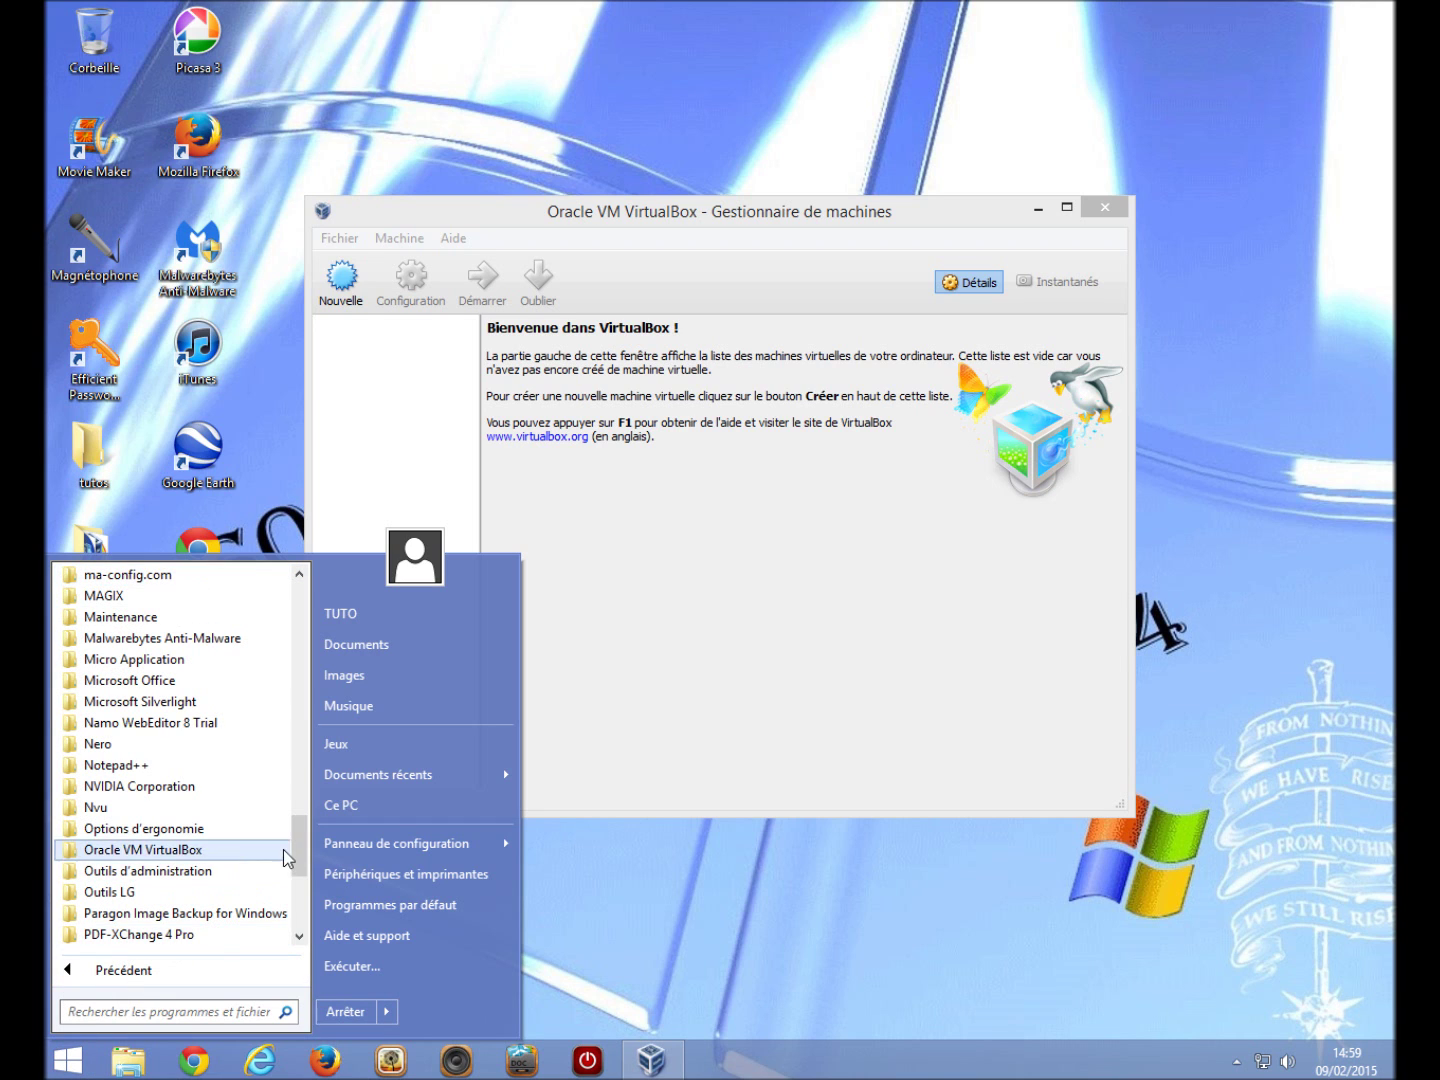
pyautogui.moveTo(299, 845); pyautogui.dragTo(307, 727)
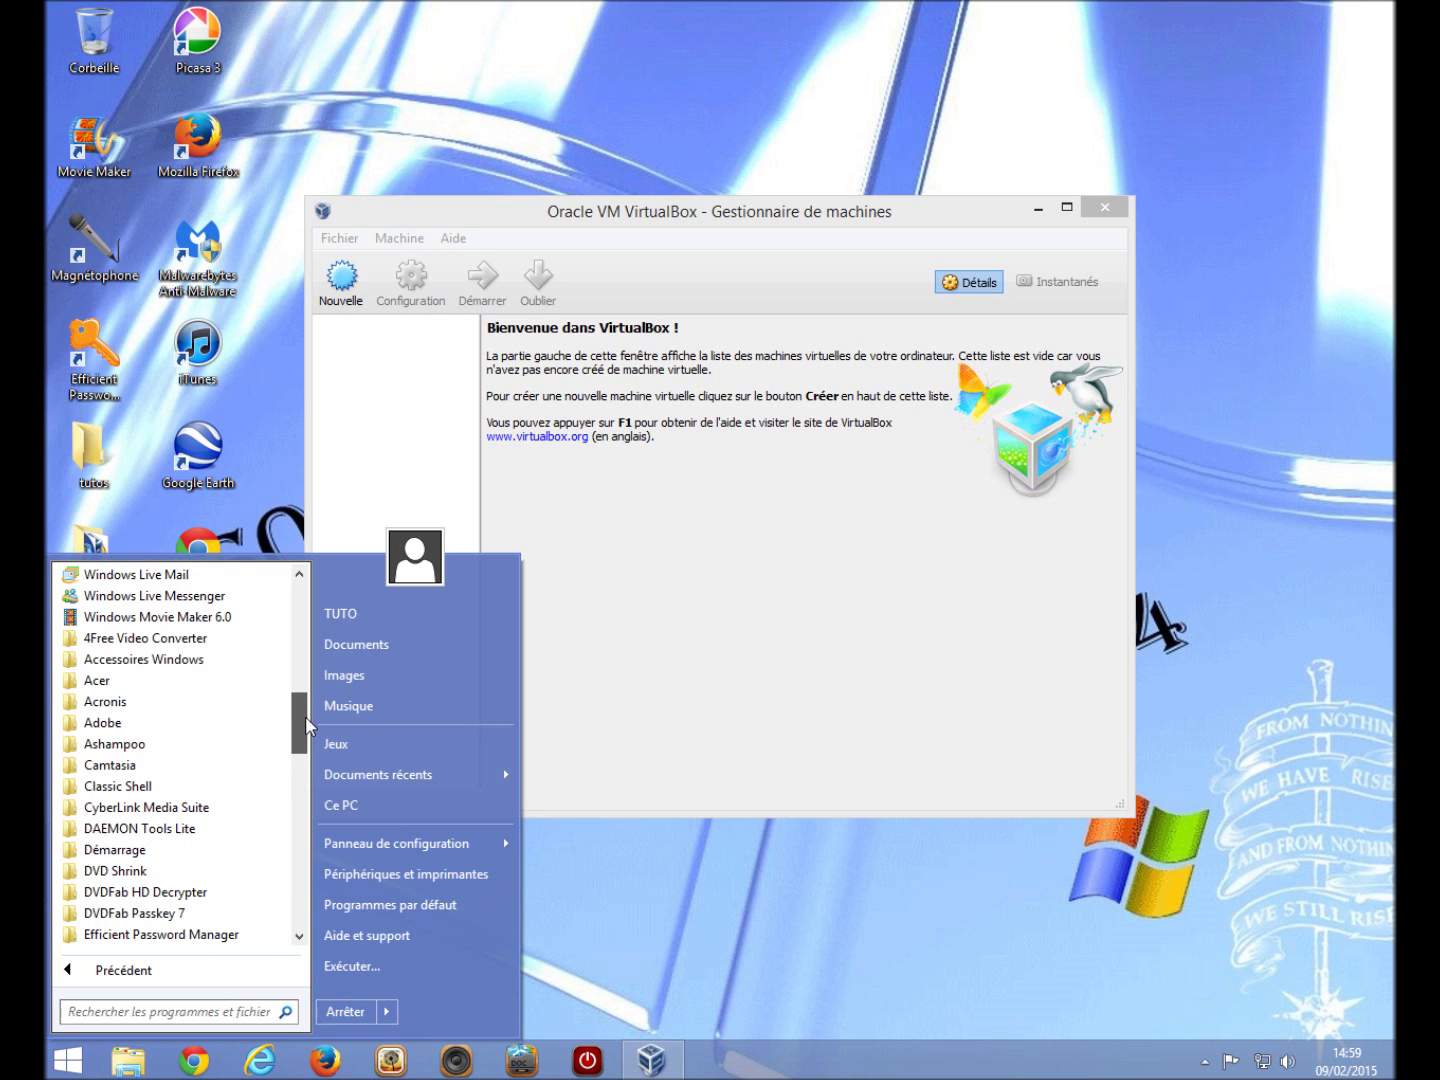
pyautogui.click(185, 829)
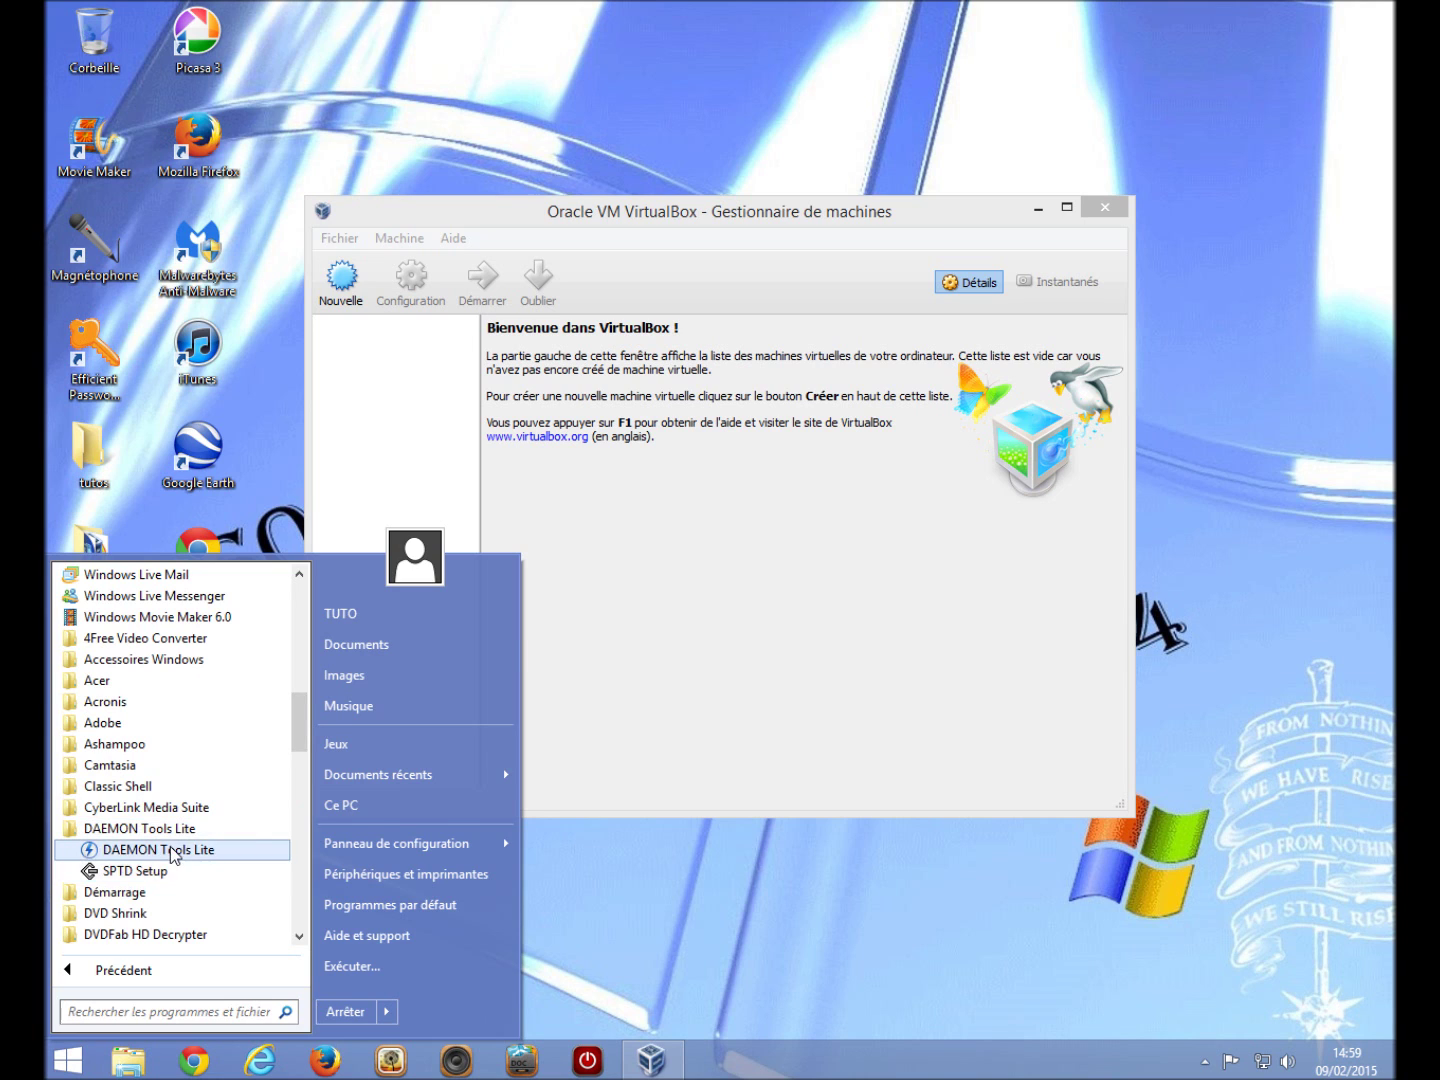
pyautogui.click(172, 850)
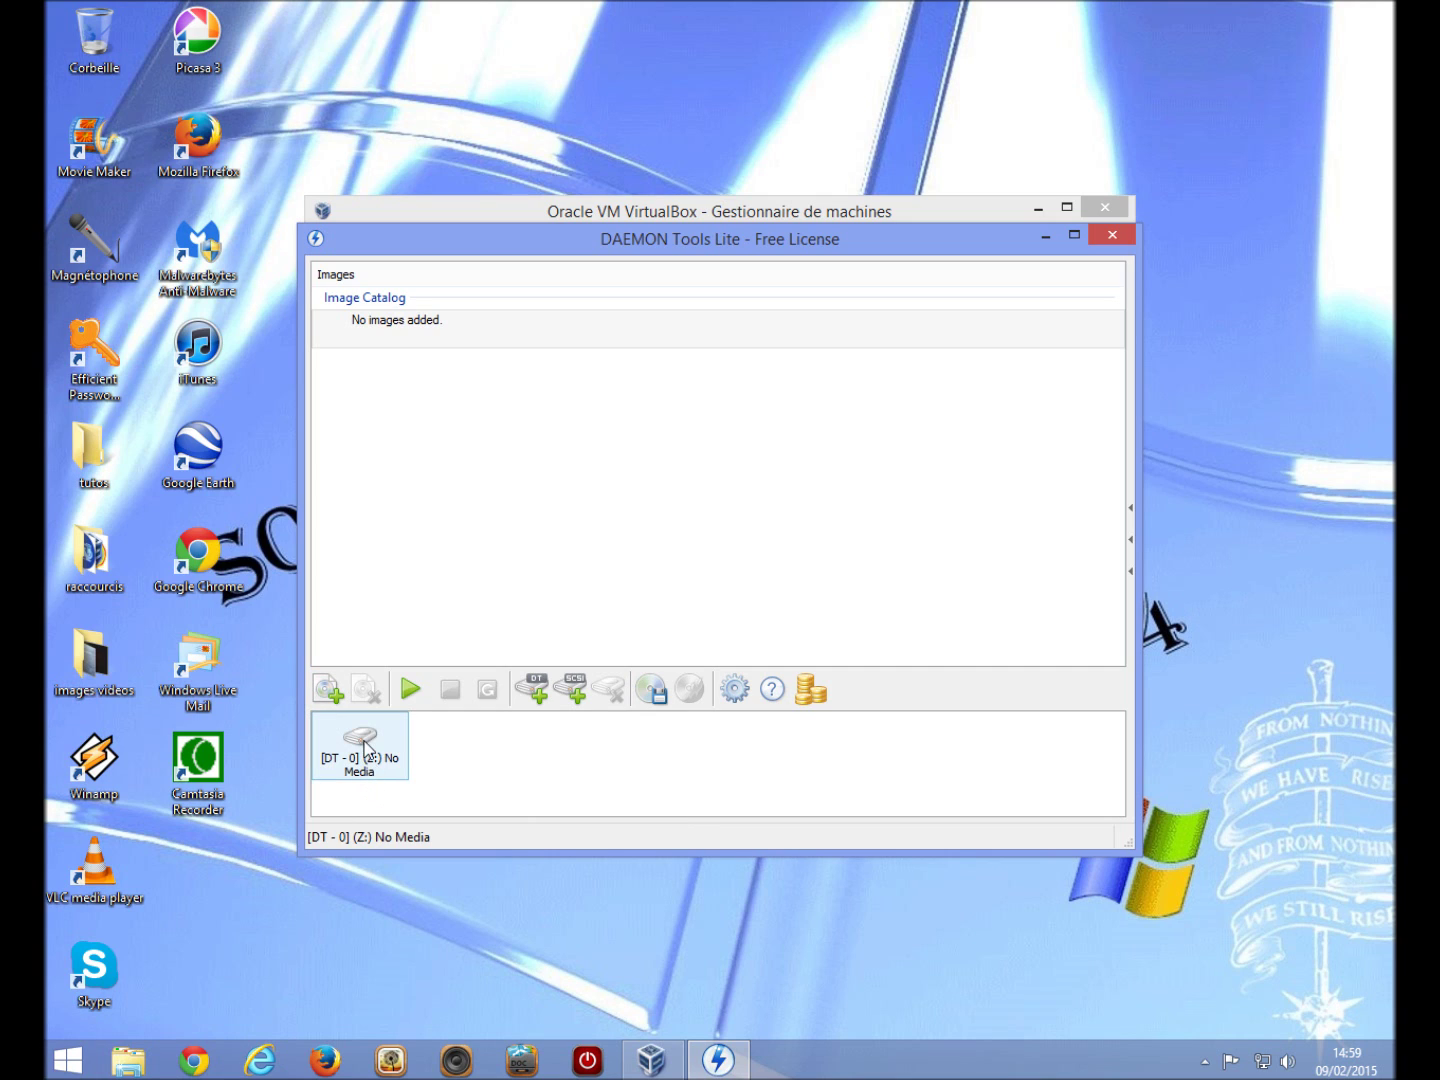
# - Mount the Windows Vista X86 SP2 FRENCH OEM ISO from D:\ISO on virtual drive Z: and close DAEMON Tools Lite
pyautogui.rightClick(363, 742)
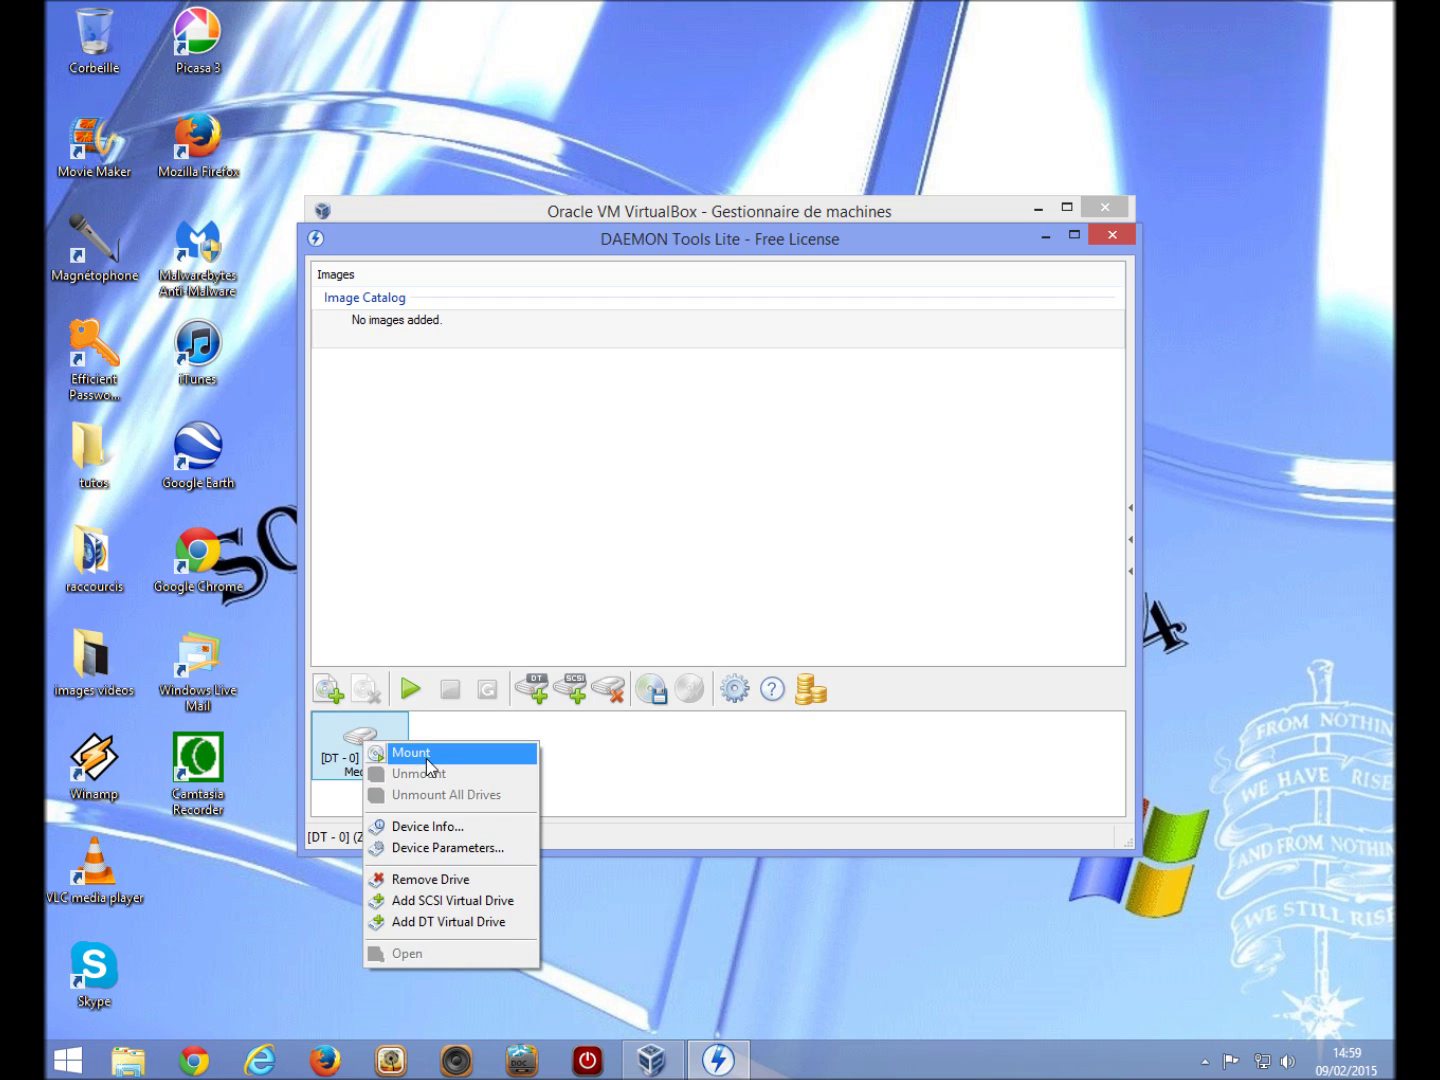
pyautogui.click(426, 758)
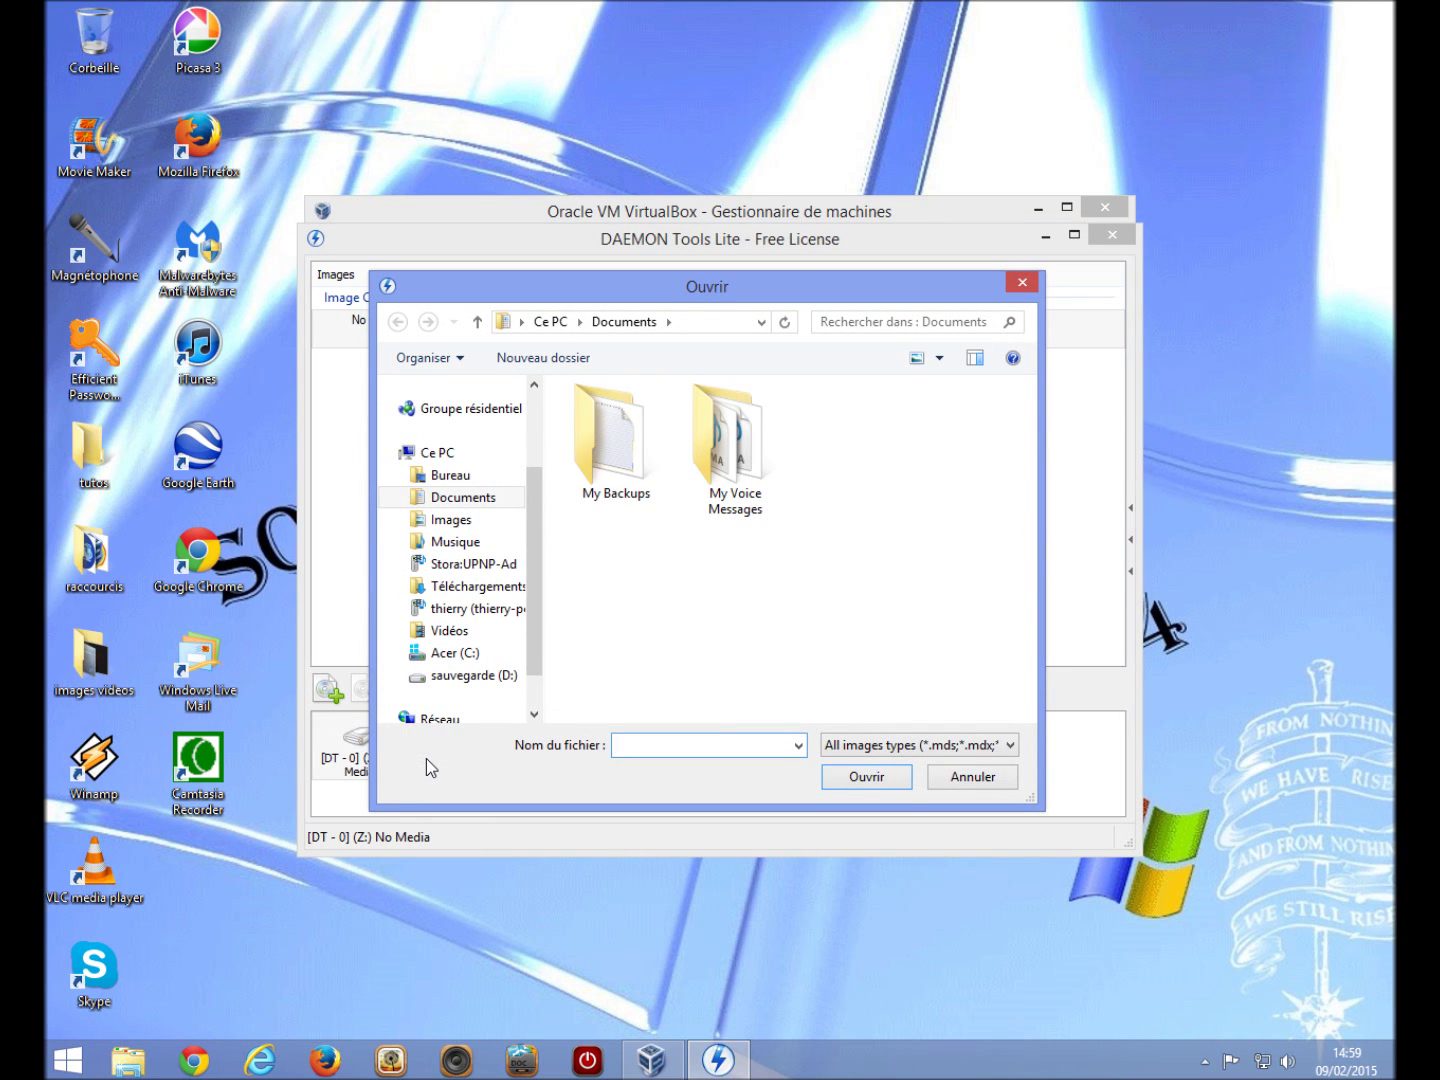
pyautogui.click(466, 677)
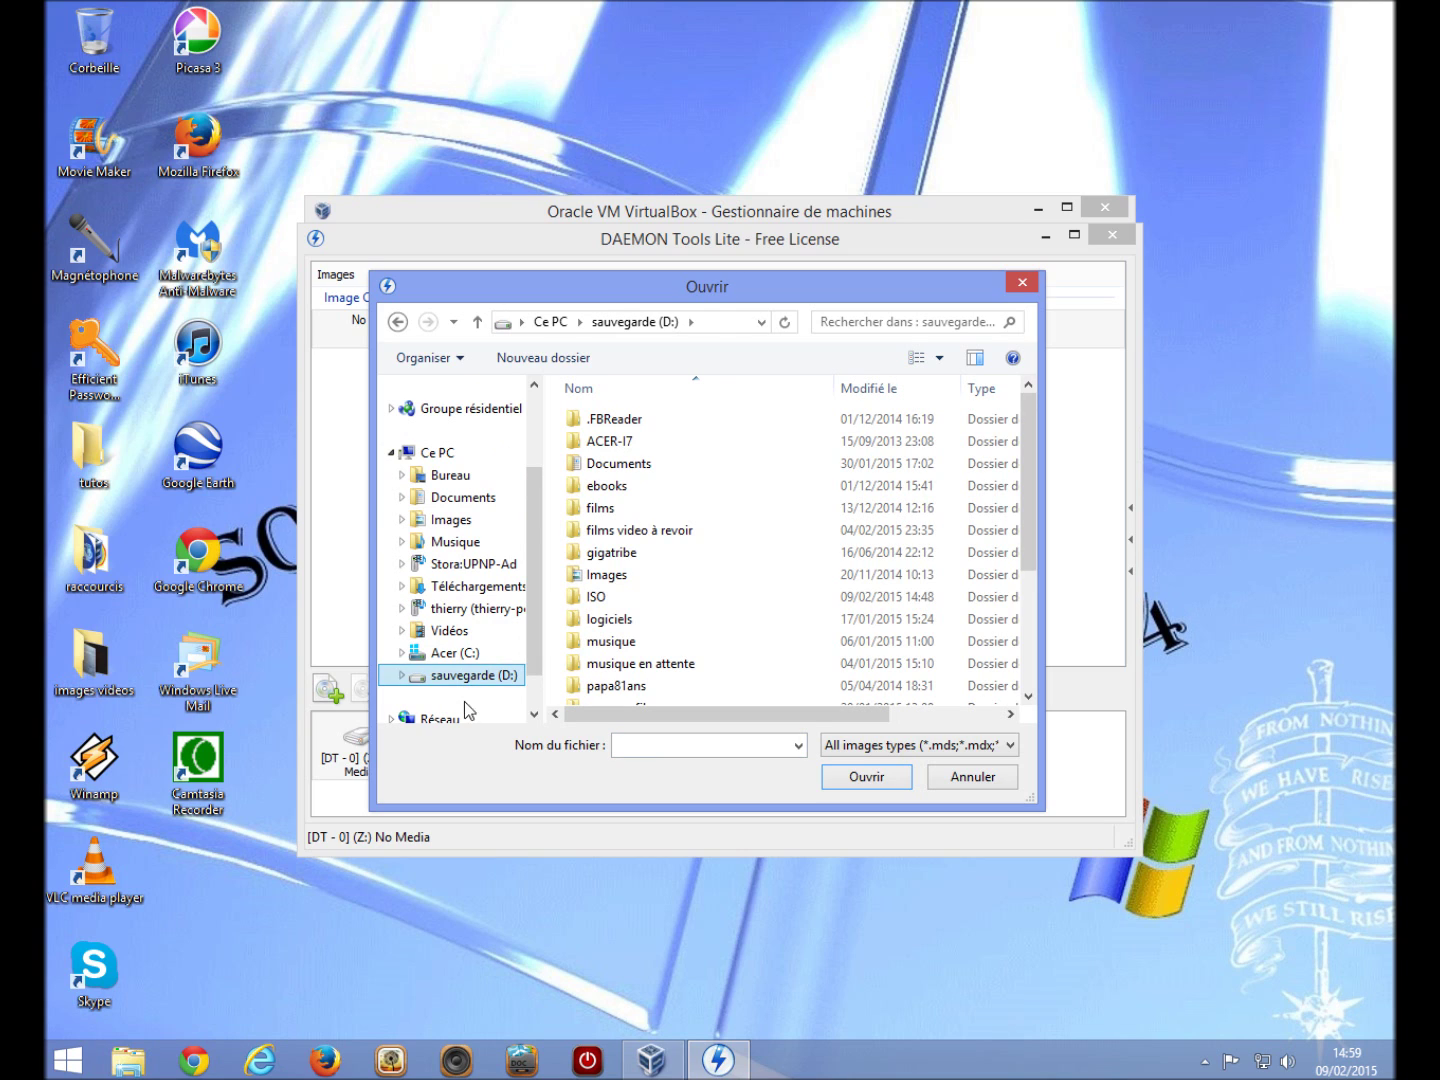
pyautogui.doubleClick(598, 597)
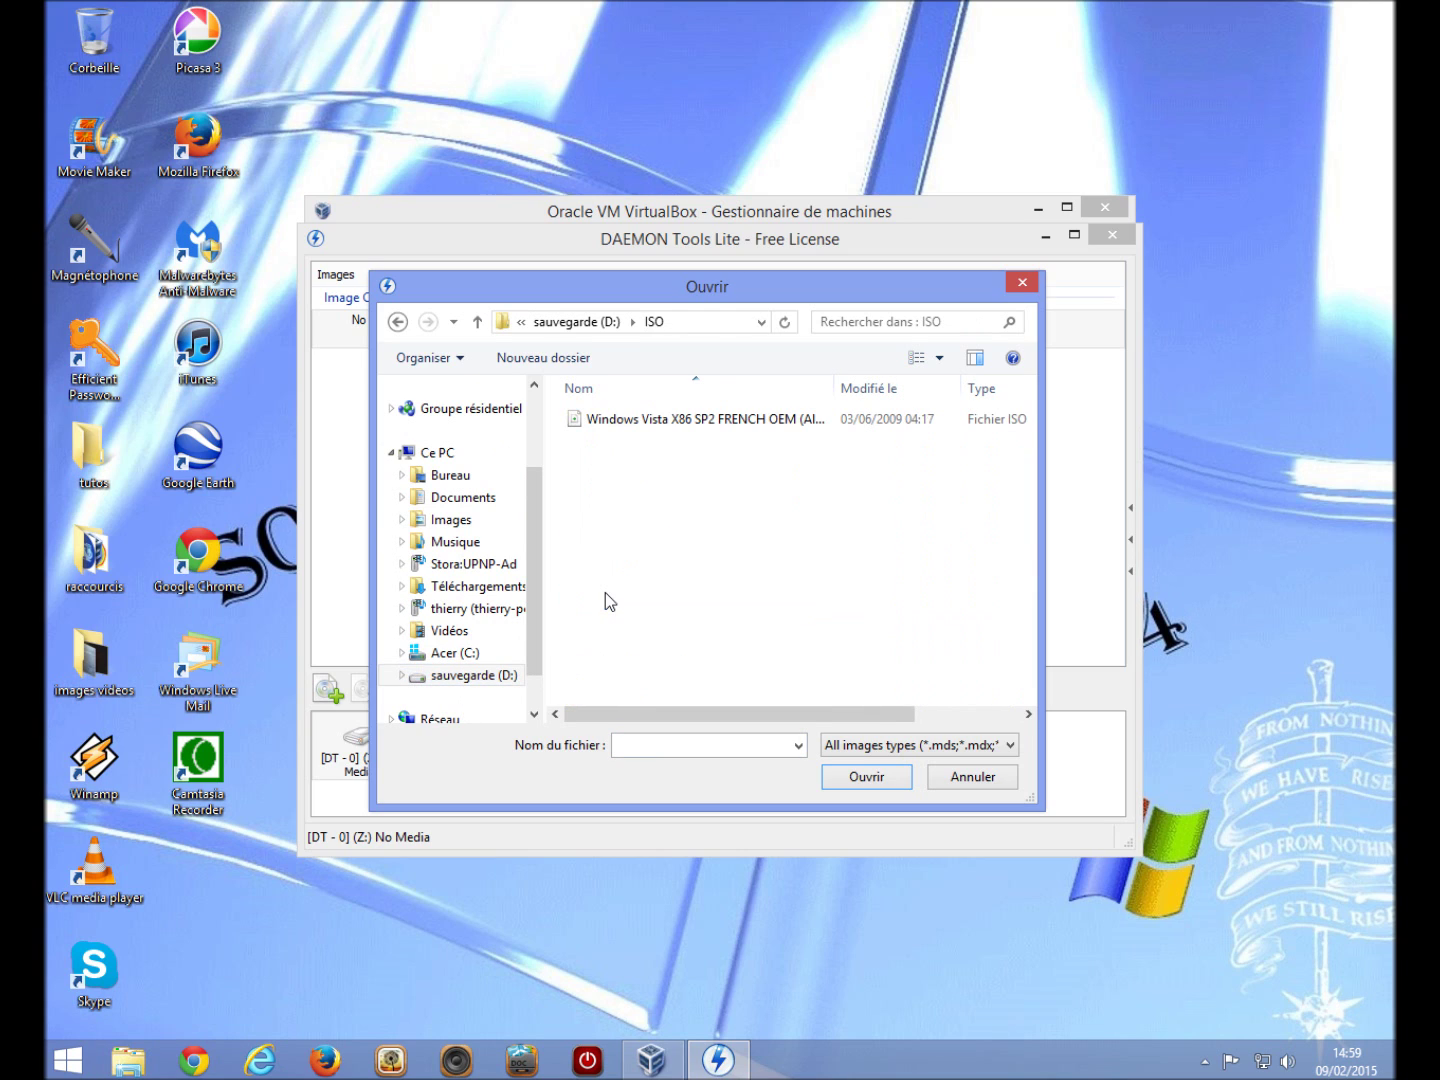
pyautogui.click(678, 427)
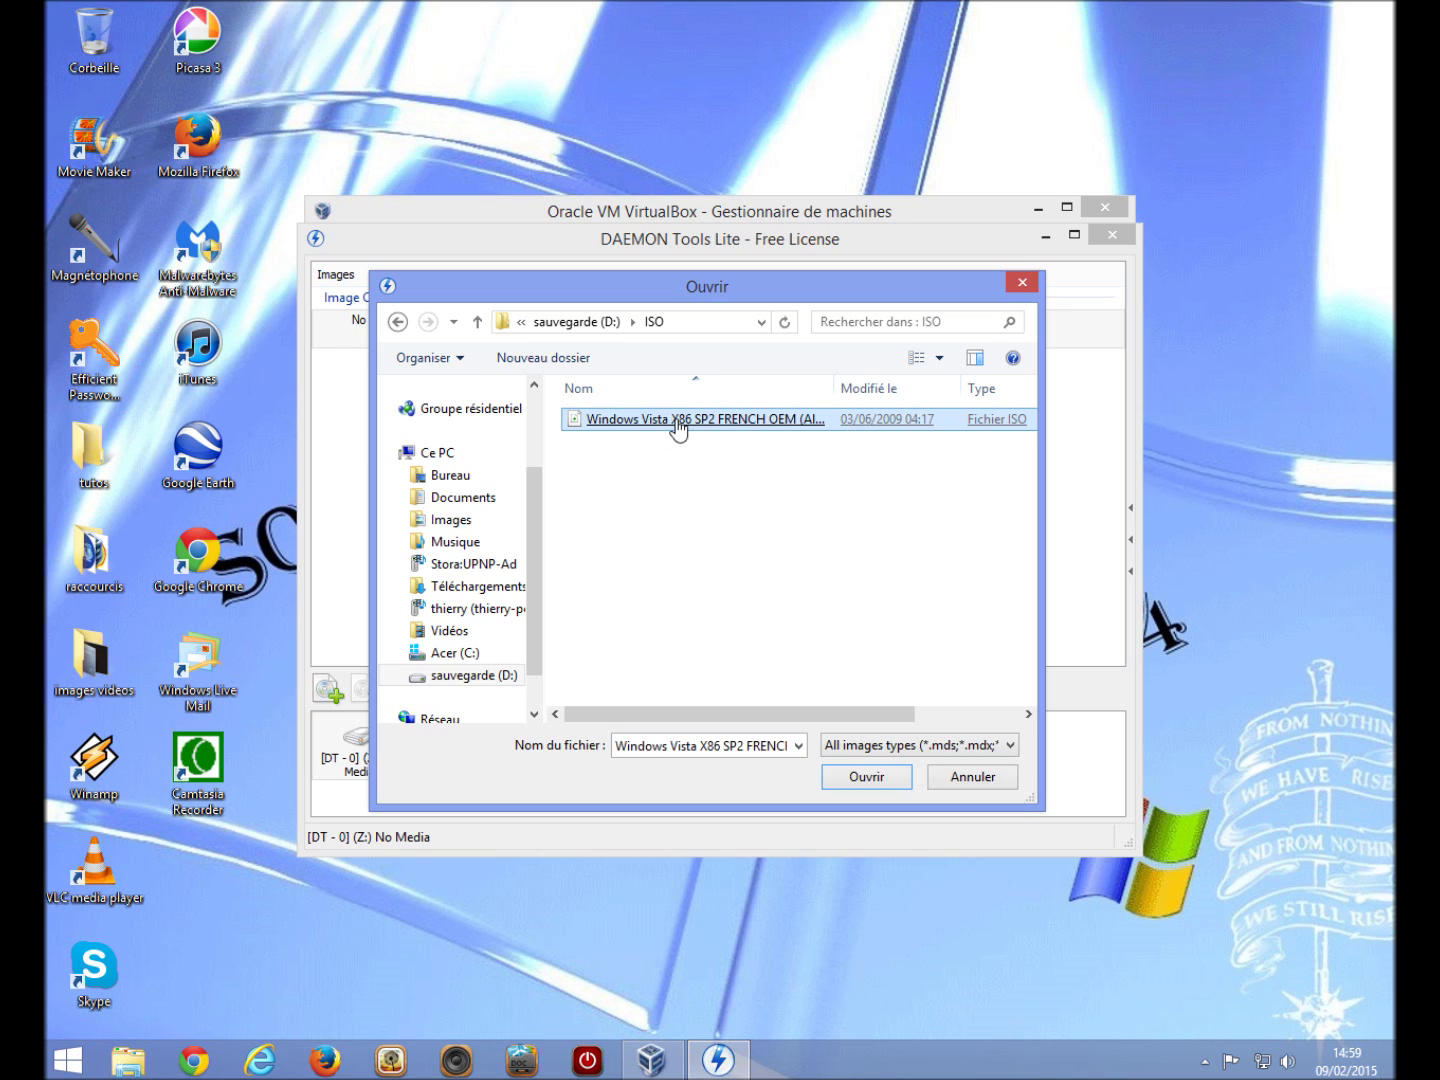
pyautogui.doubleClick(678, 427)
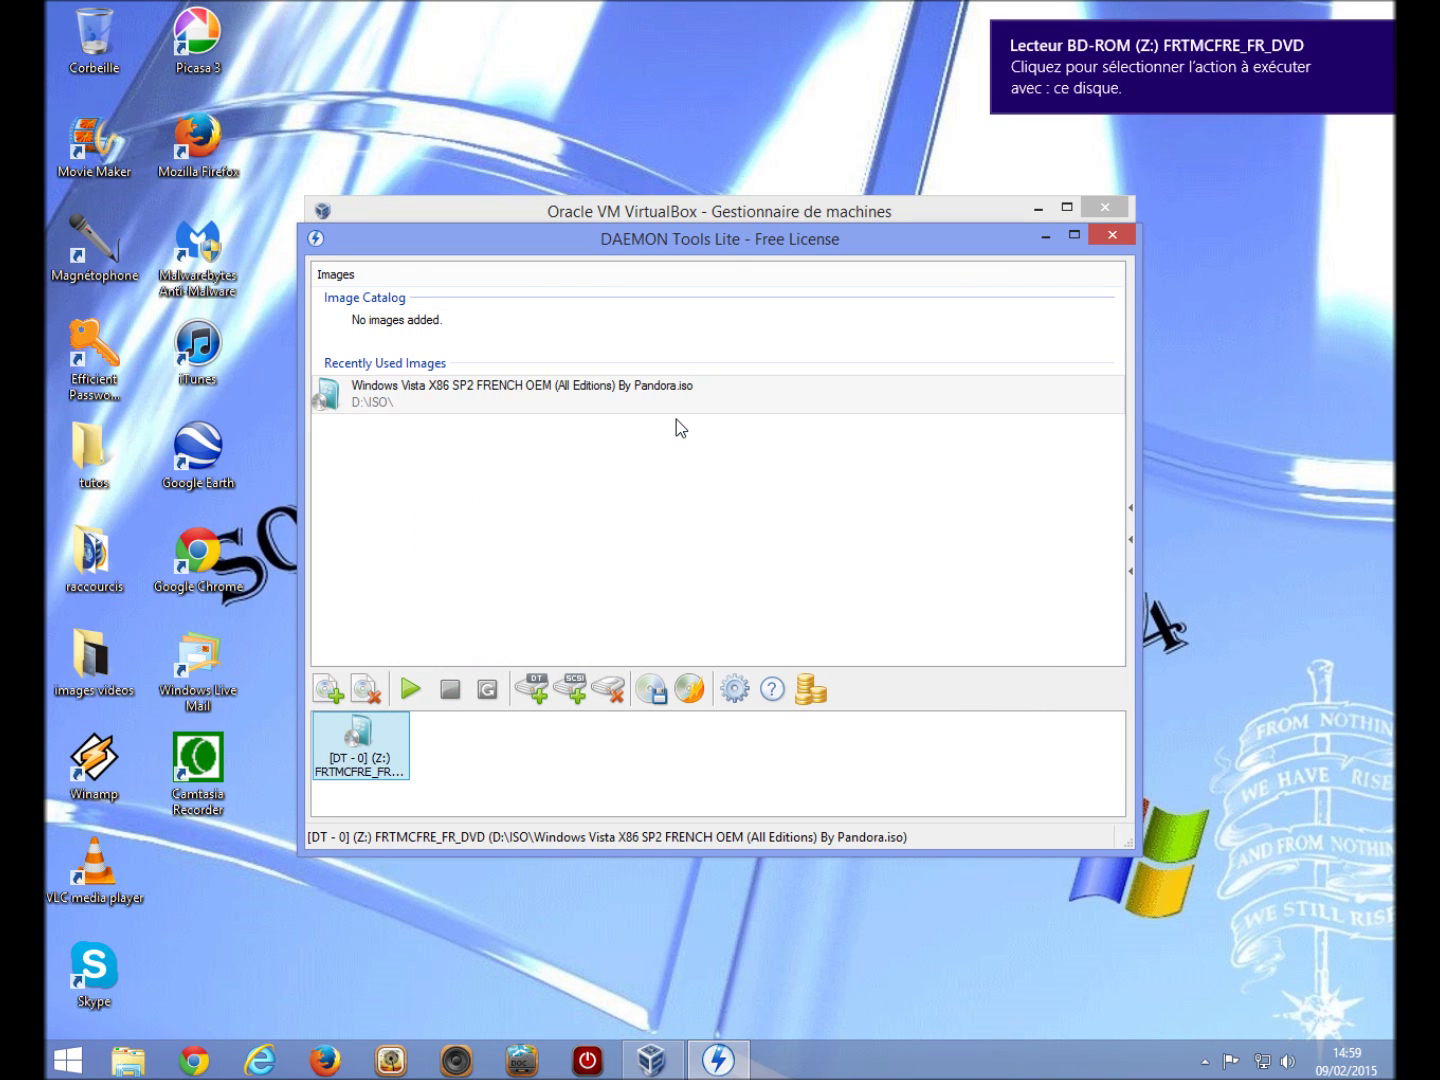
pyautogui.click(1110, 236)
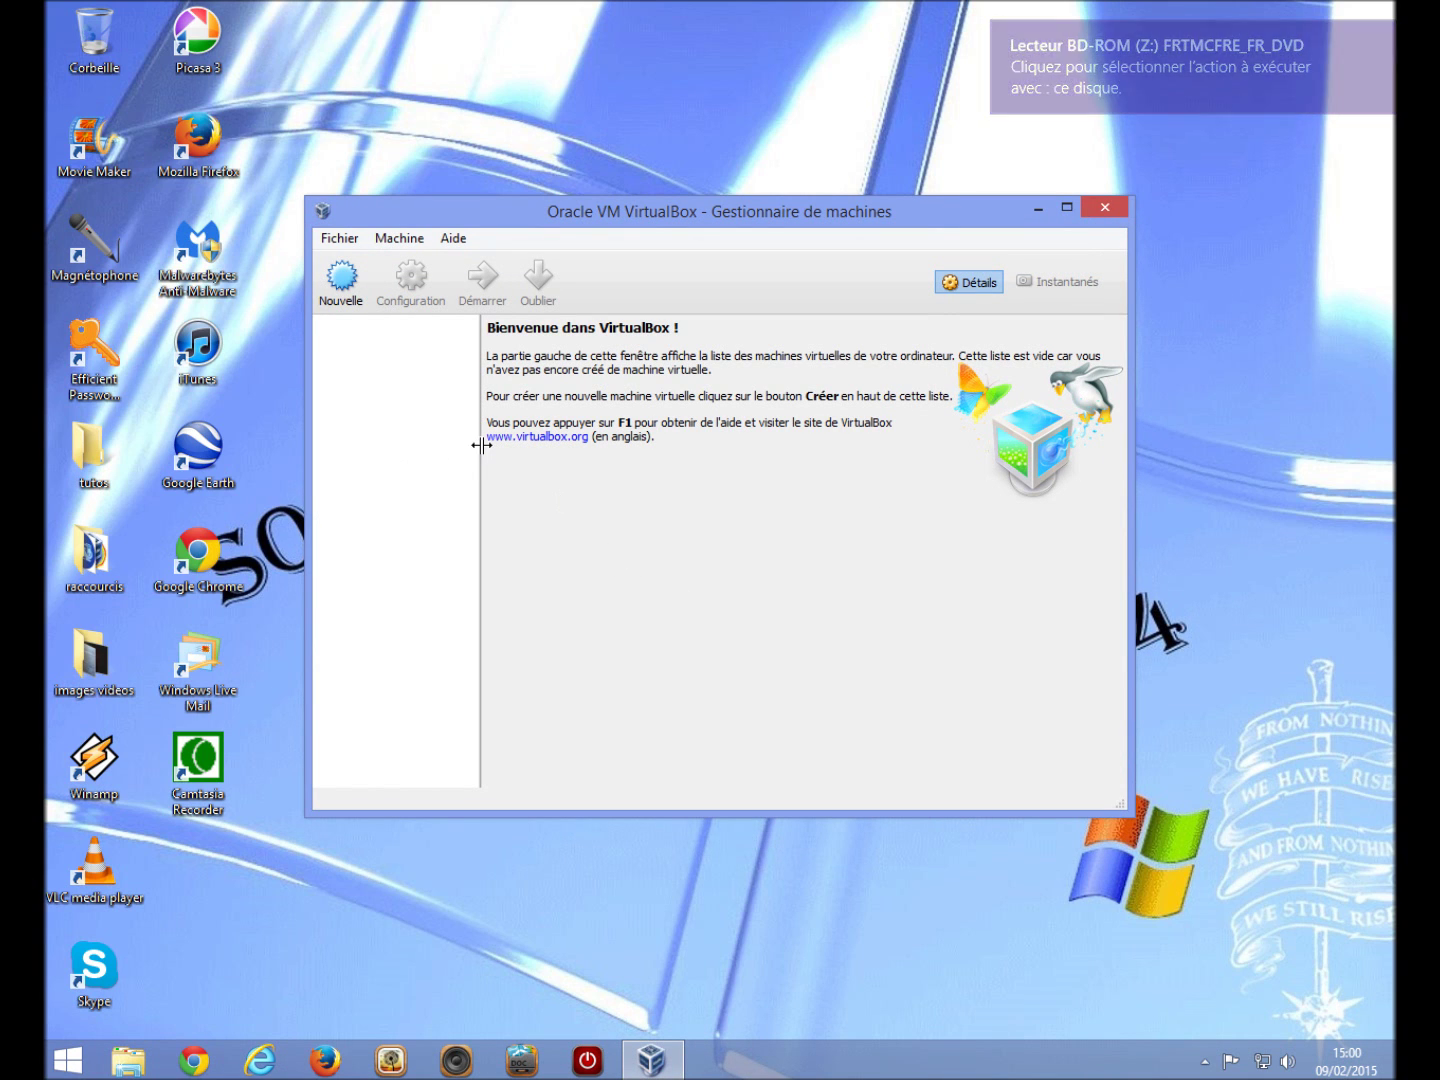
# - Begin a new virtual machine named vista with the version Windows Vista (32 bit)
pyautogui.click(337, 240)
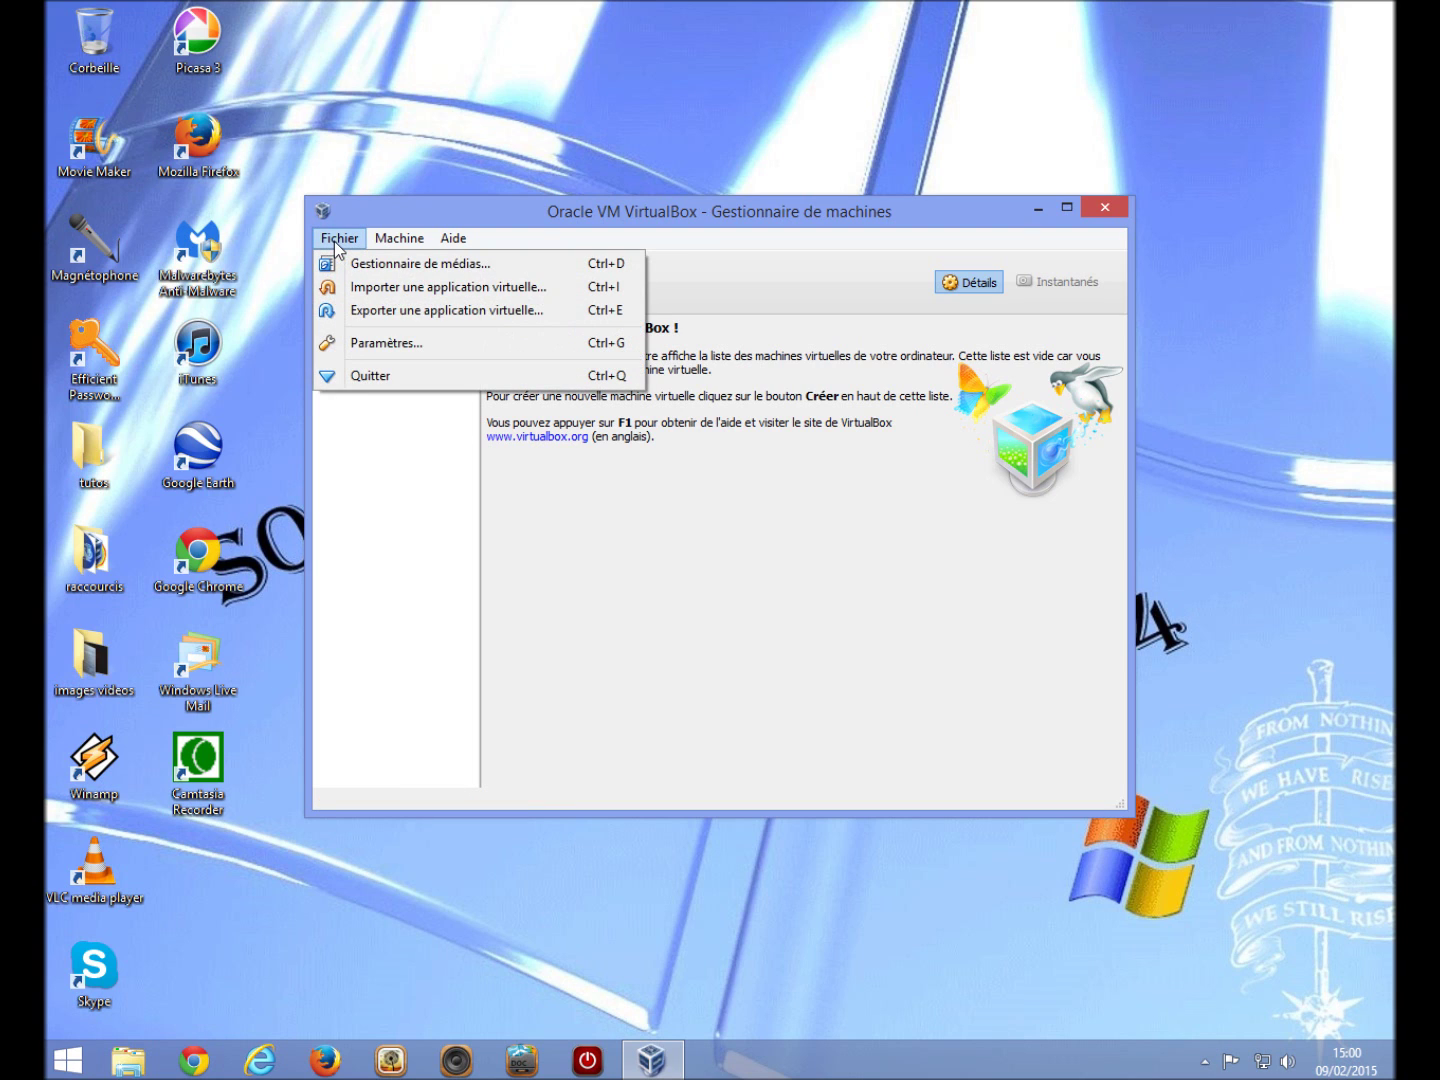
pyautogui.click(360, 272)
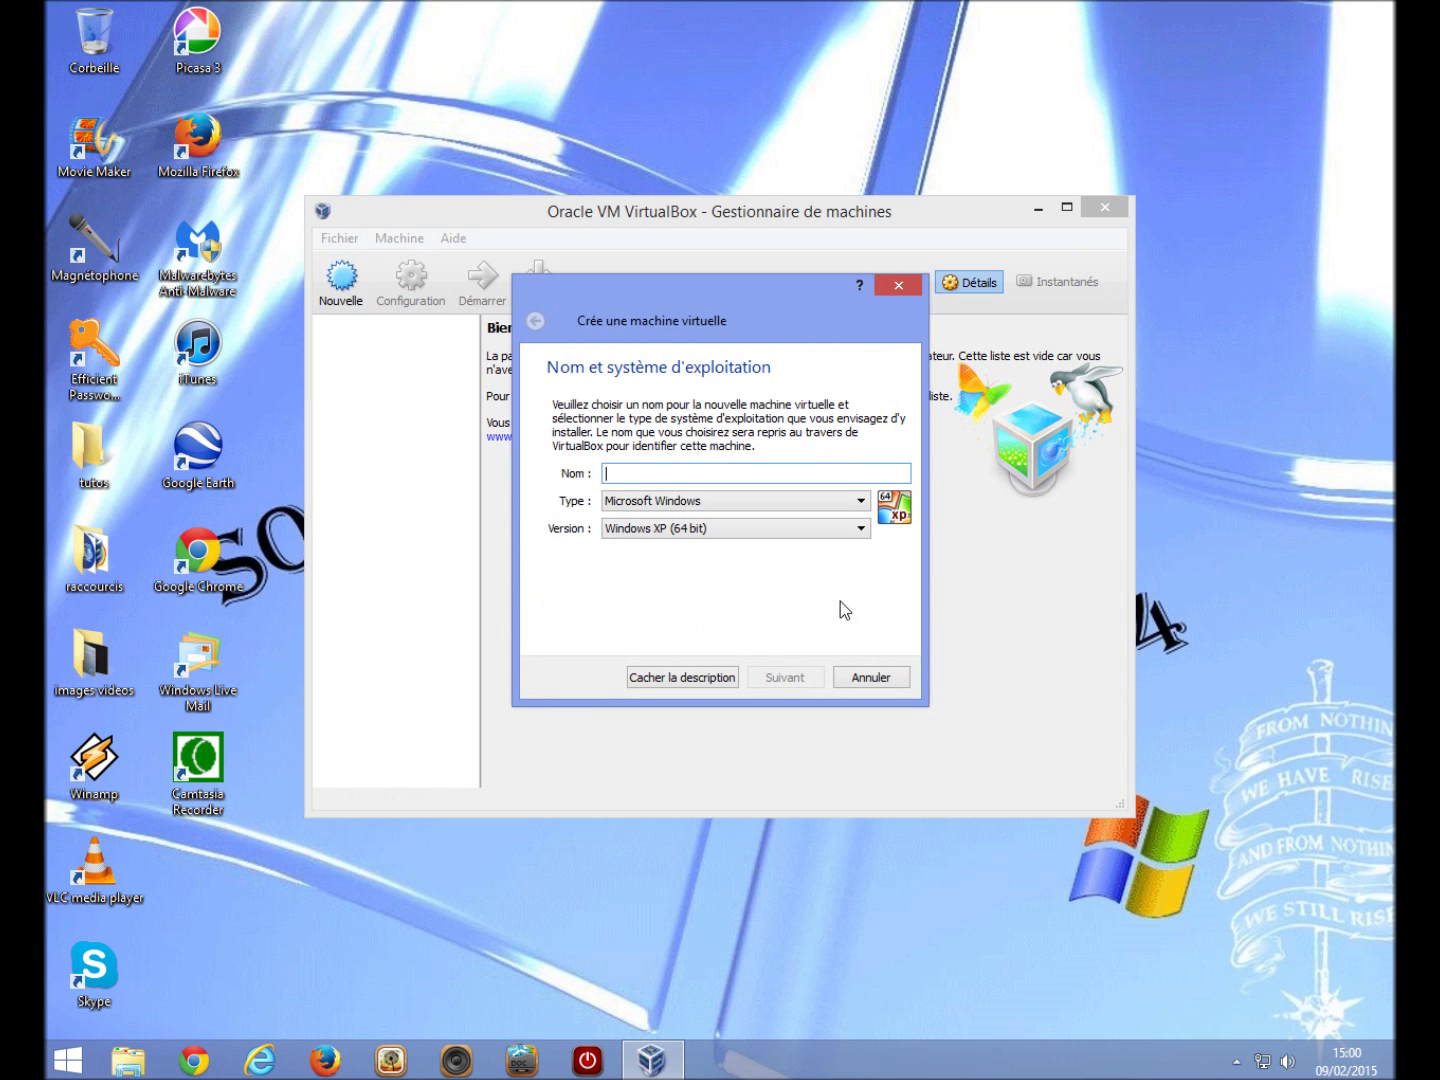
pyautogui.write('vista')
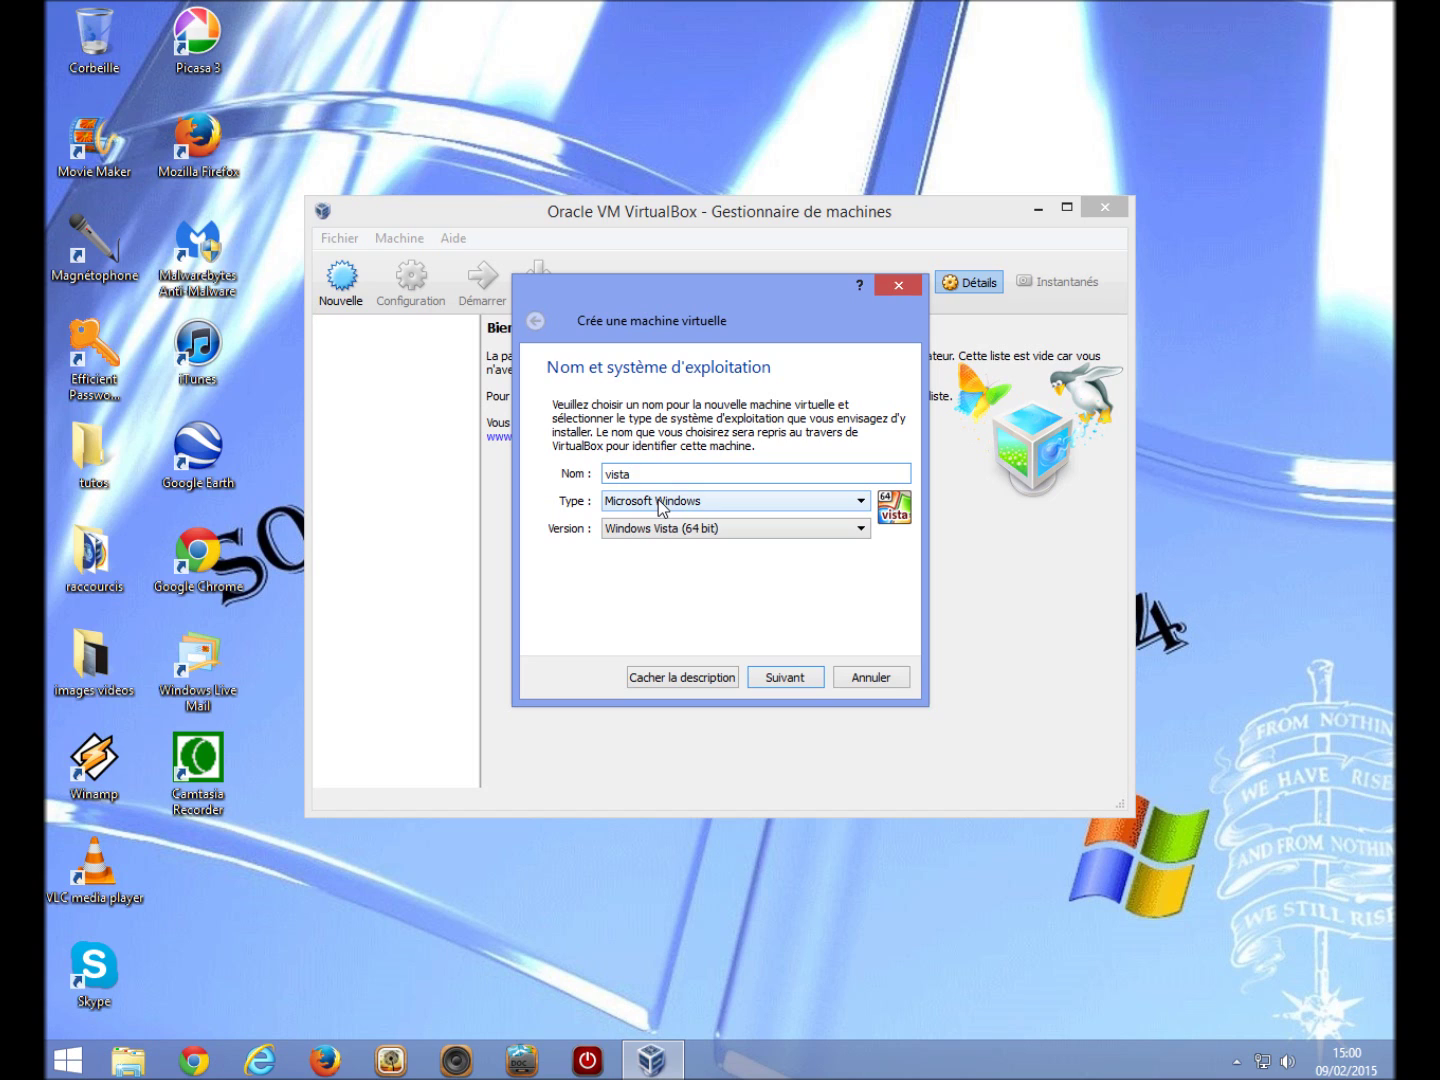
pyautogui.click(860, 529)
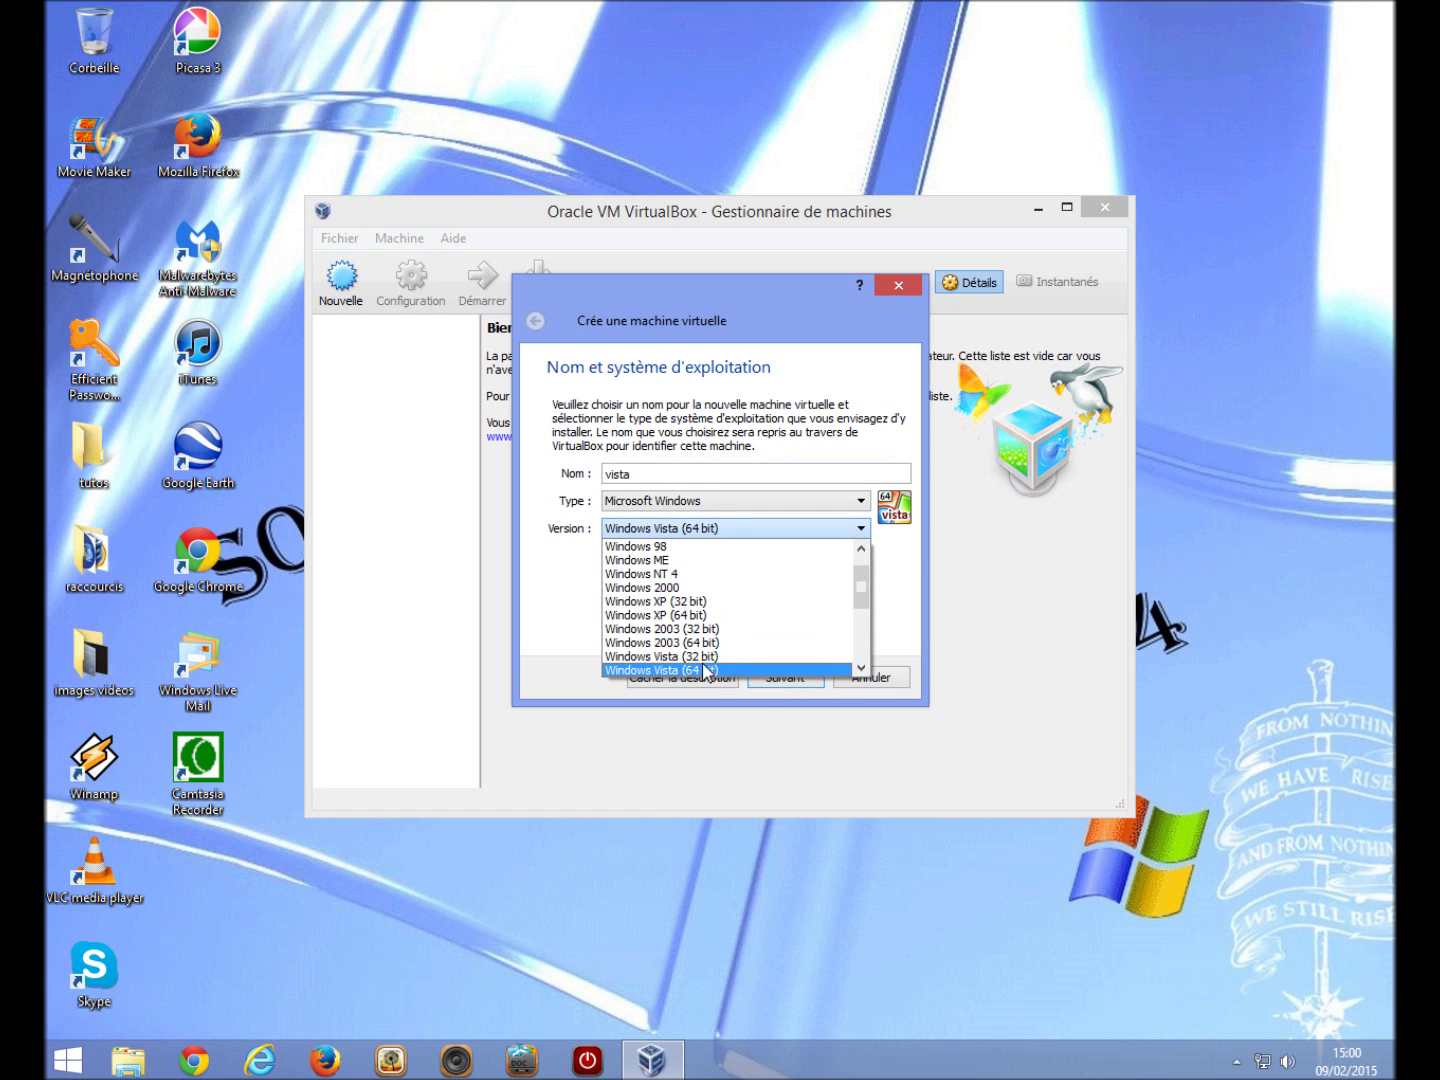
pyautogui.click(713, 657)
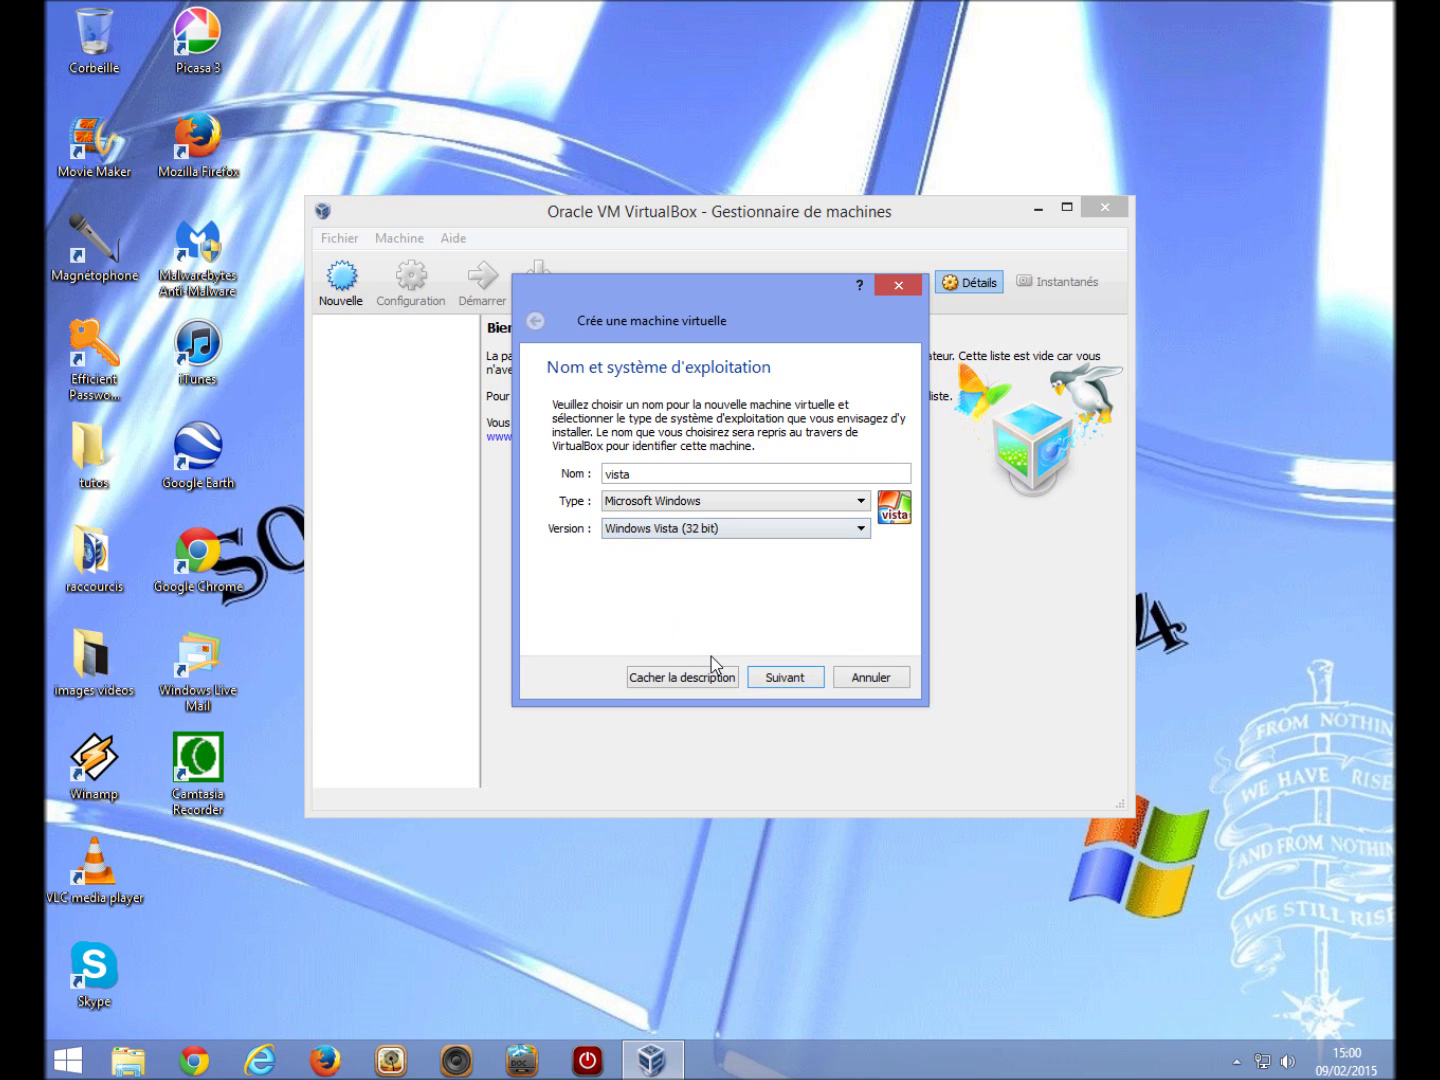
# - Accept the 512 MB memory size, cancel machine creation at the hard disk page and close VirtualBox
pyautogui.click(785, 677)
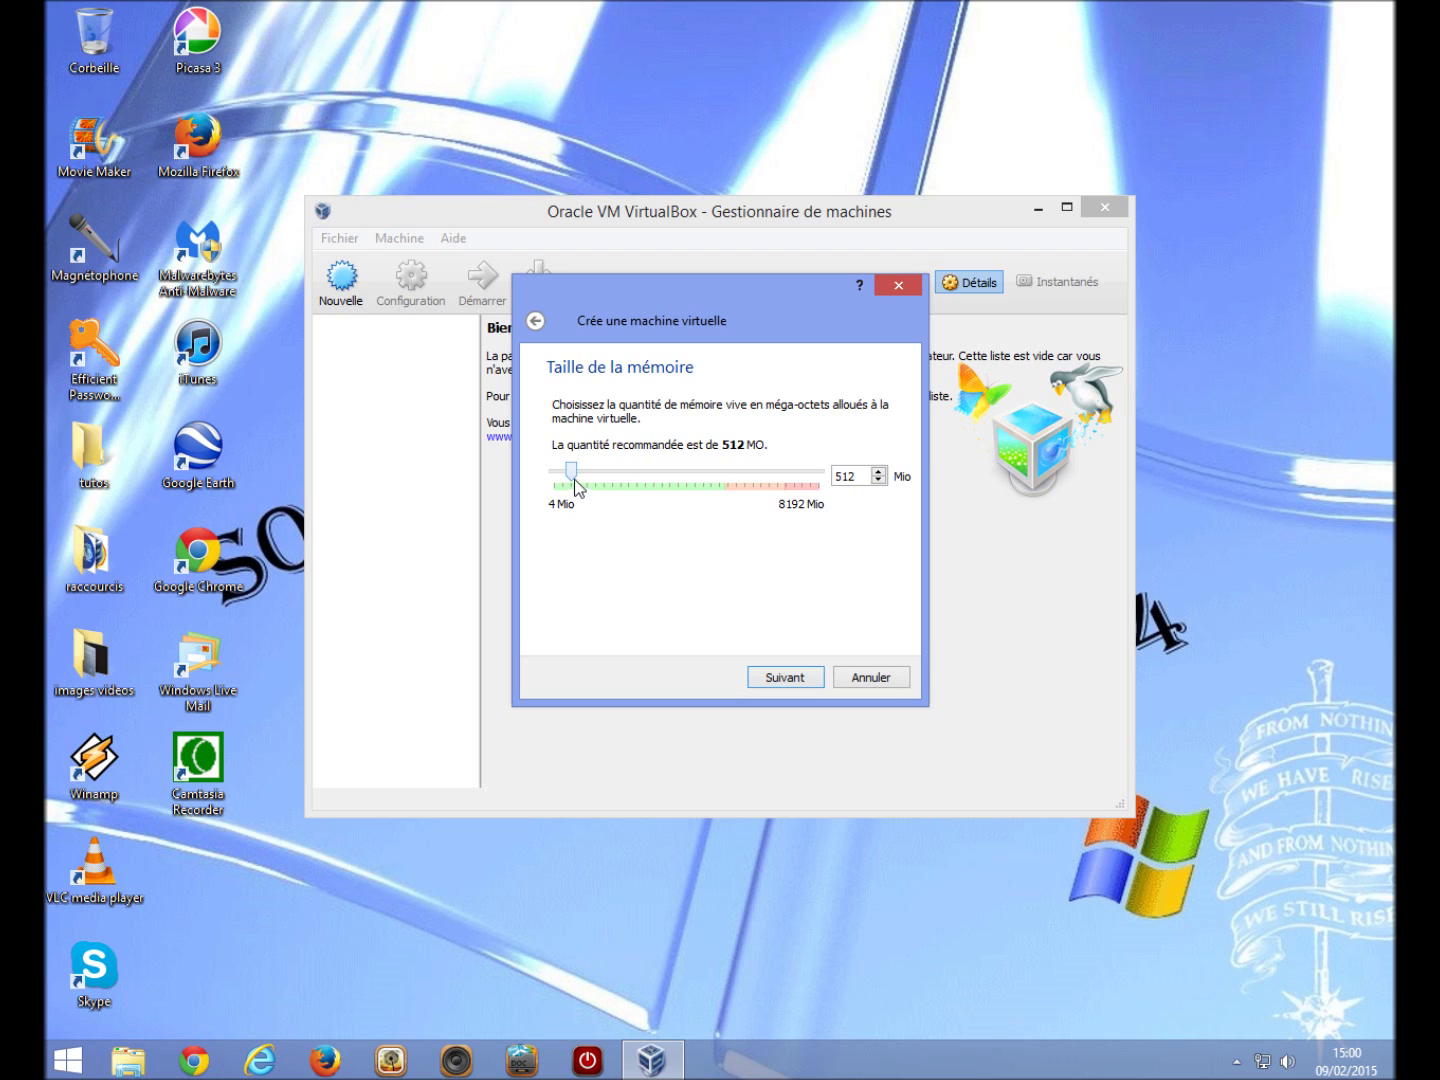
pyautogui.click(785, 678)
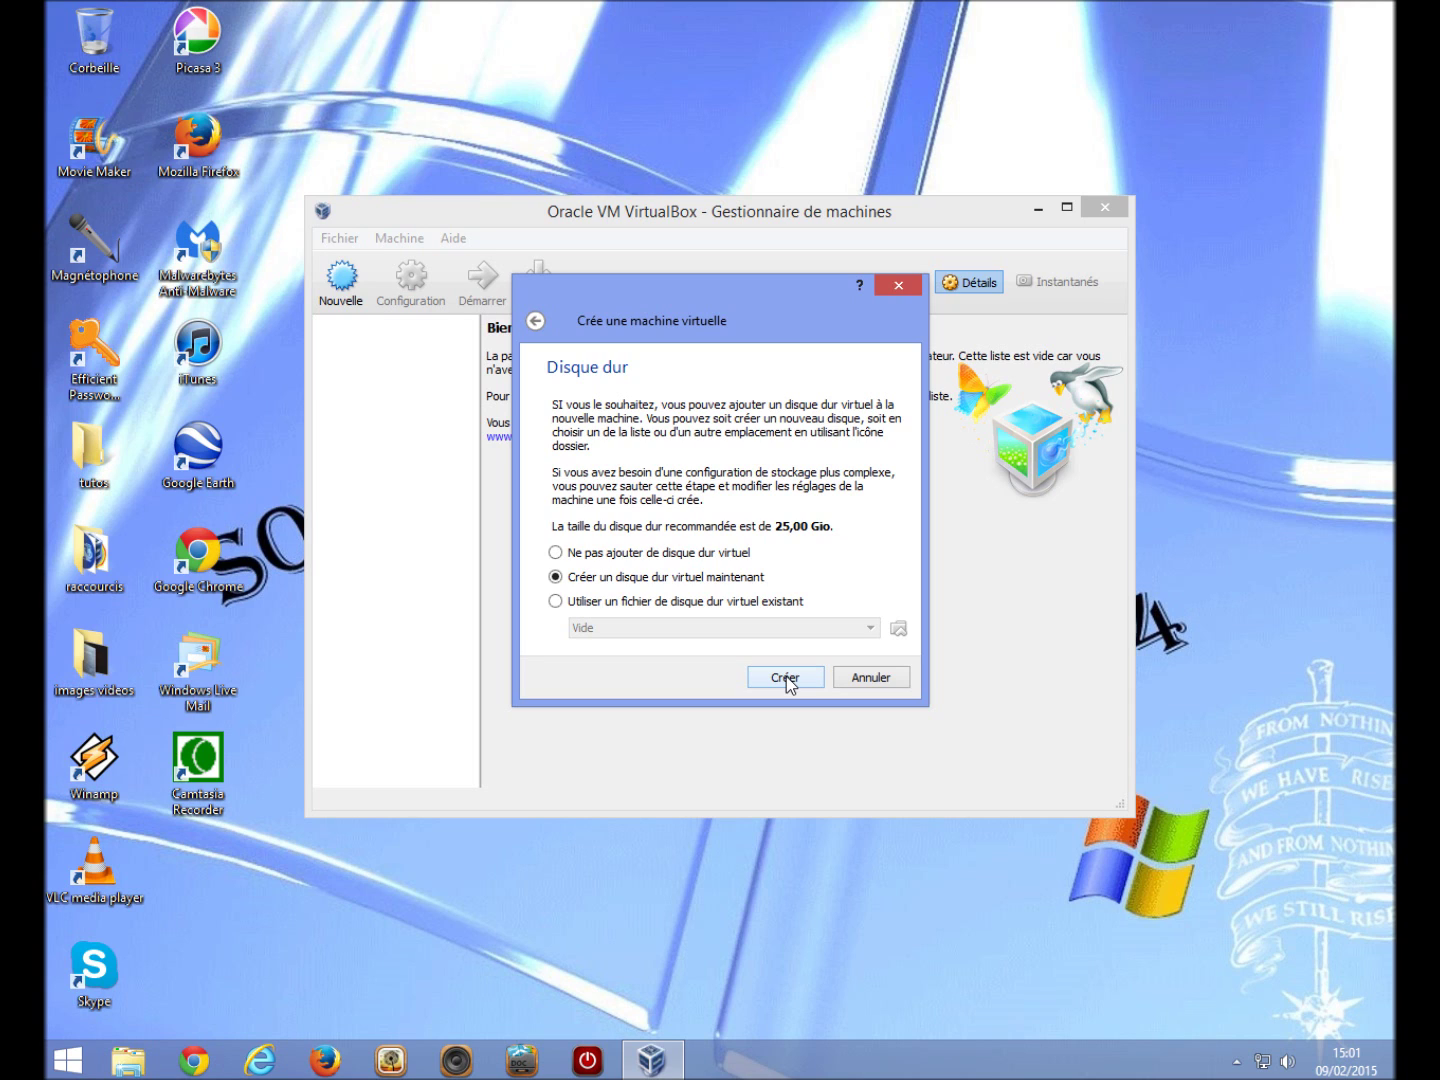
pyautogui.click(870, 679)
pyautogui.click(1104, 208)
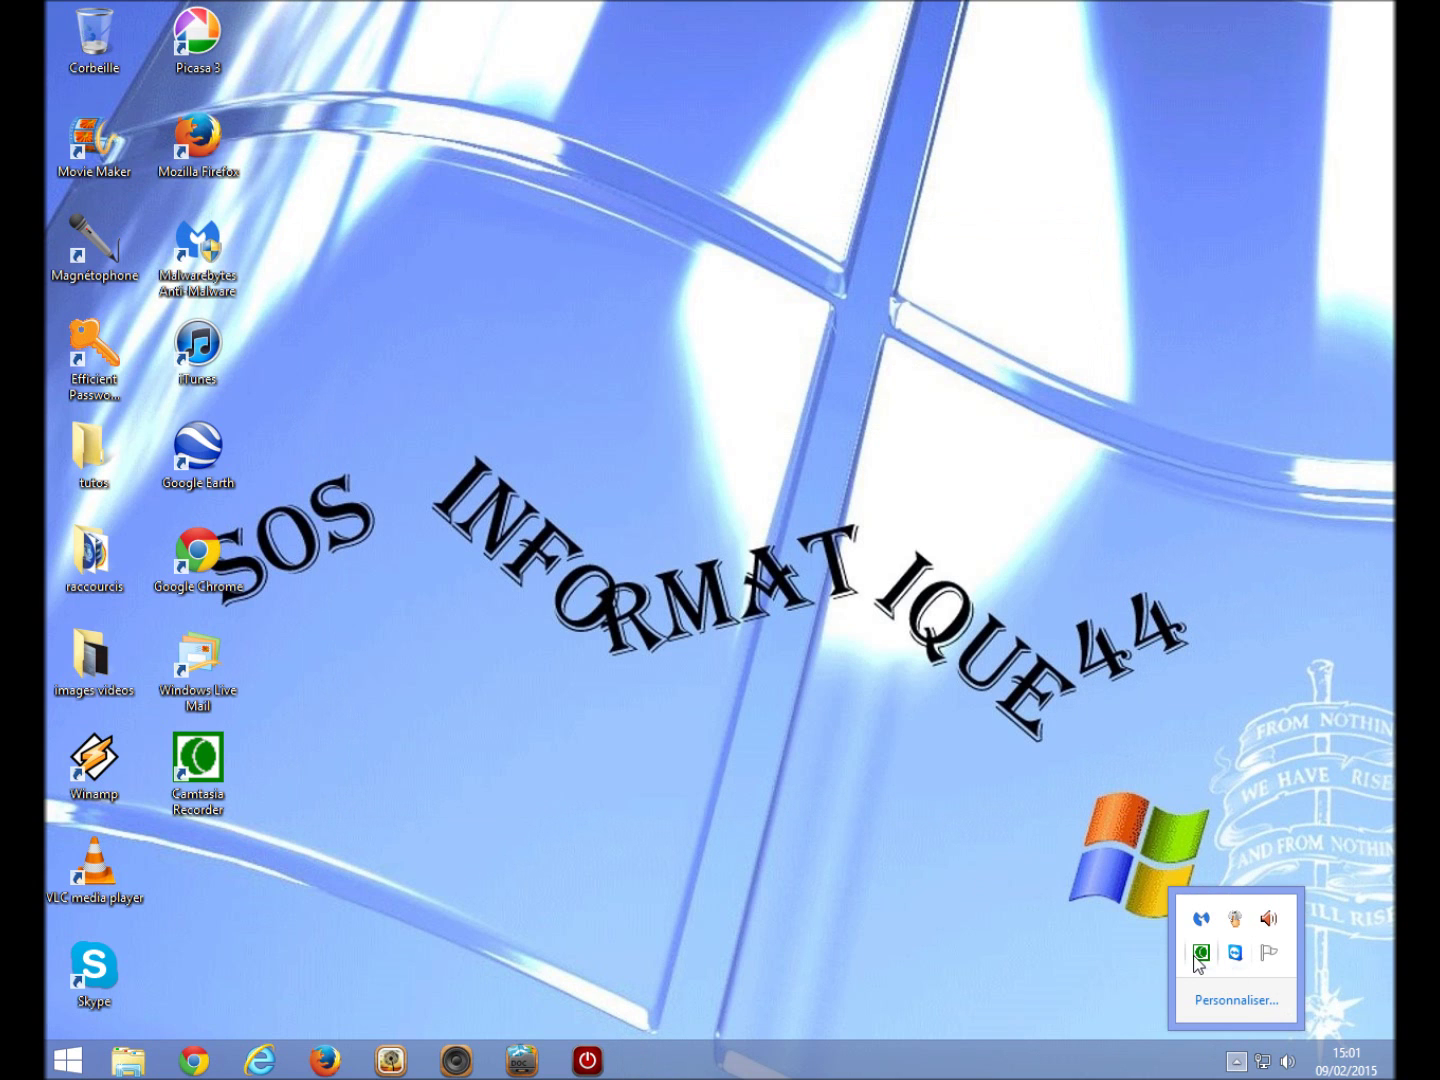
pyautogui.rightClick(1201, 953)
pyautogui.click(1103, 831)
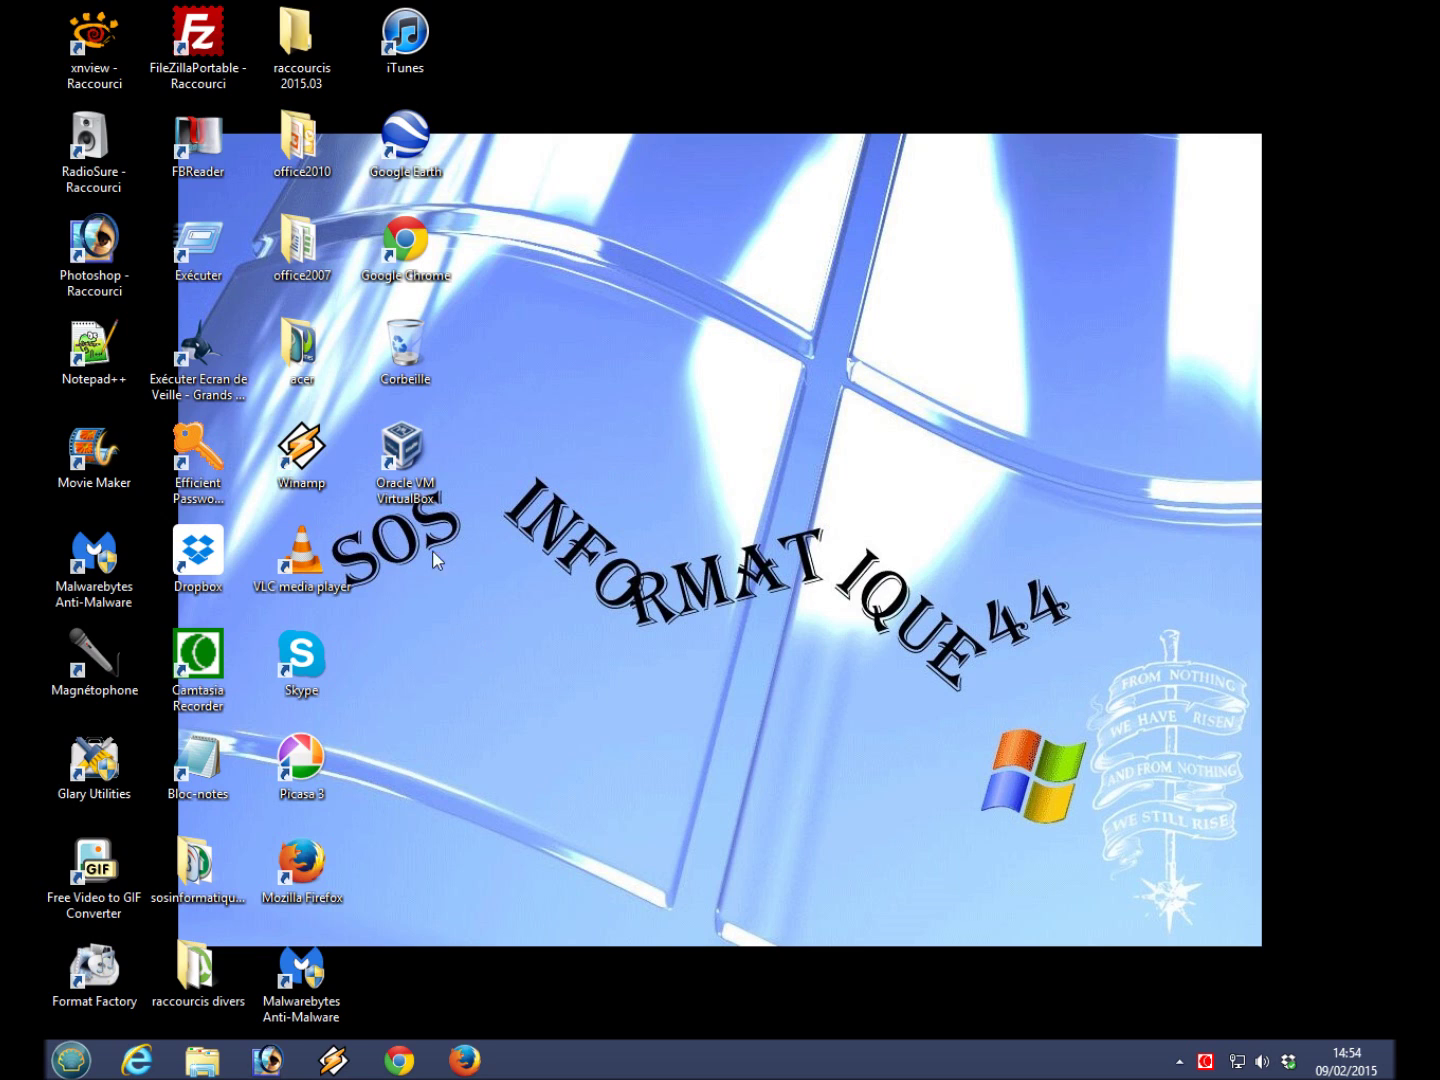
# - Open Oracle VM VirtualBox, start the saved vista machine and dismiss the guest's Start menu
pyautogui.doubleClick(402, 472)
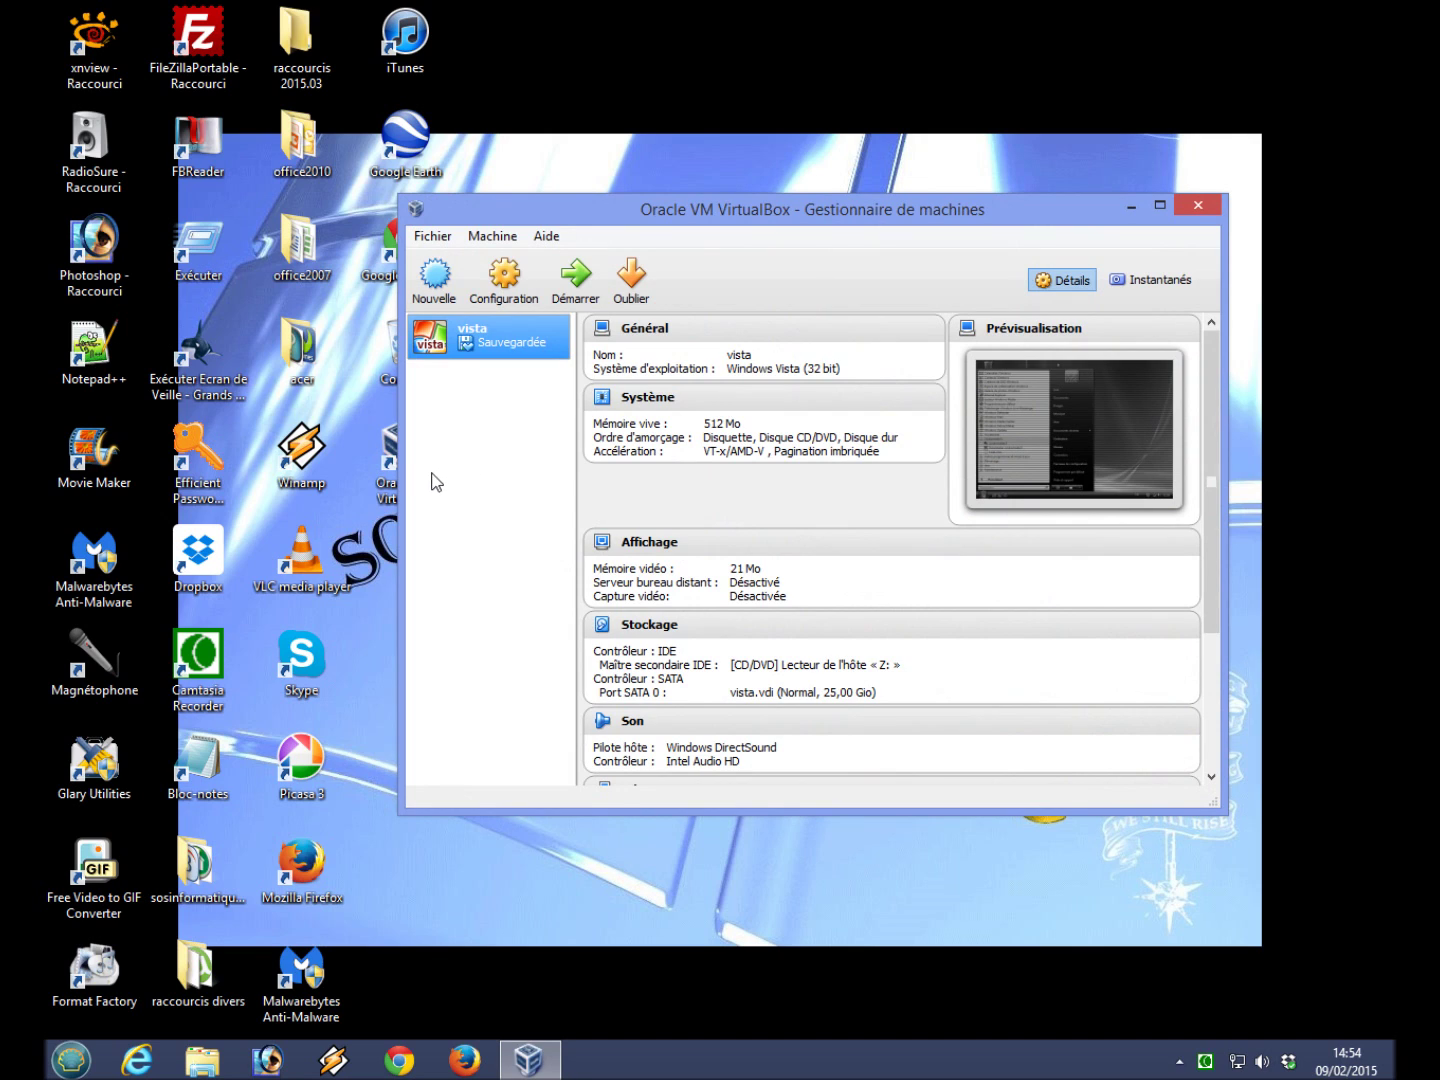
pyautogui.click(586, 293)
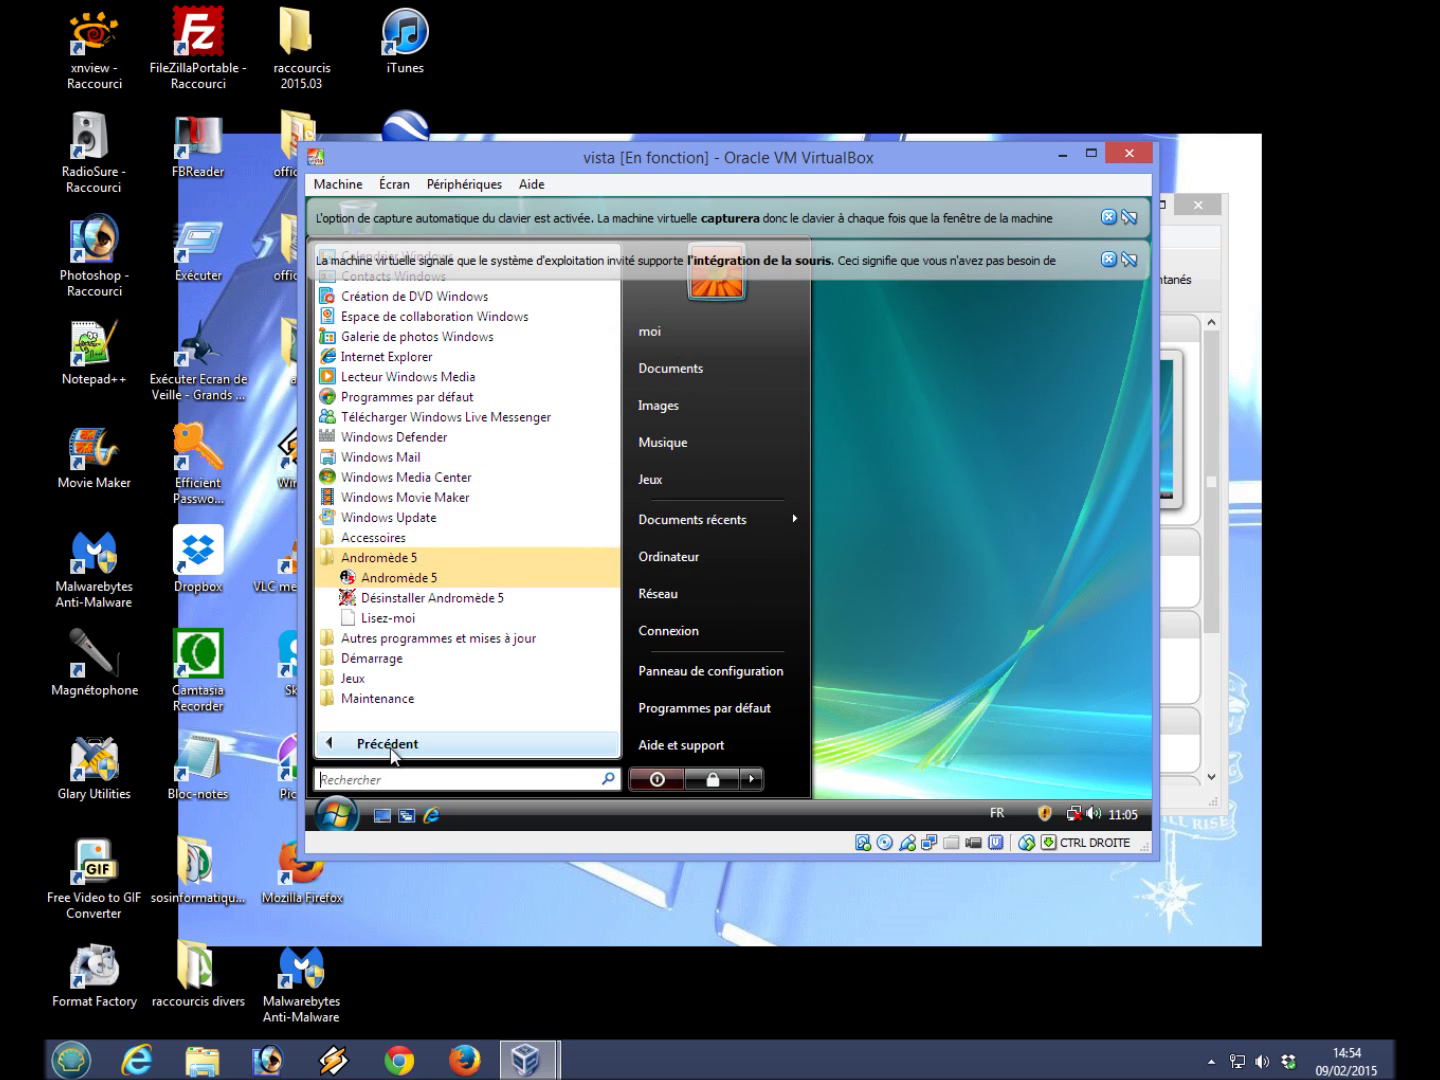
pyautogui.click(398, 656)
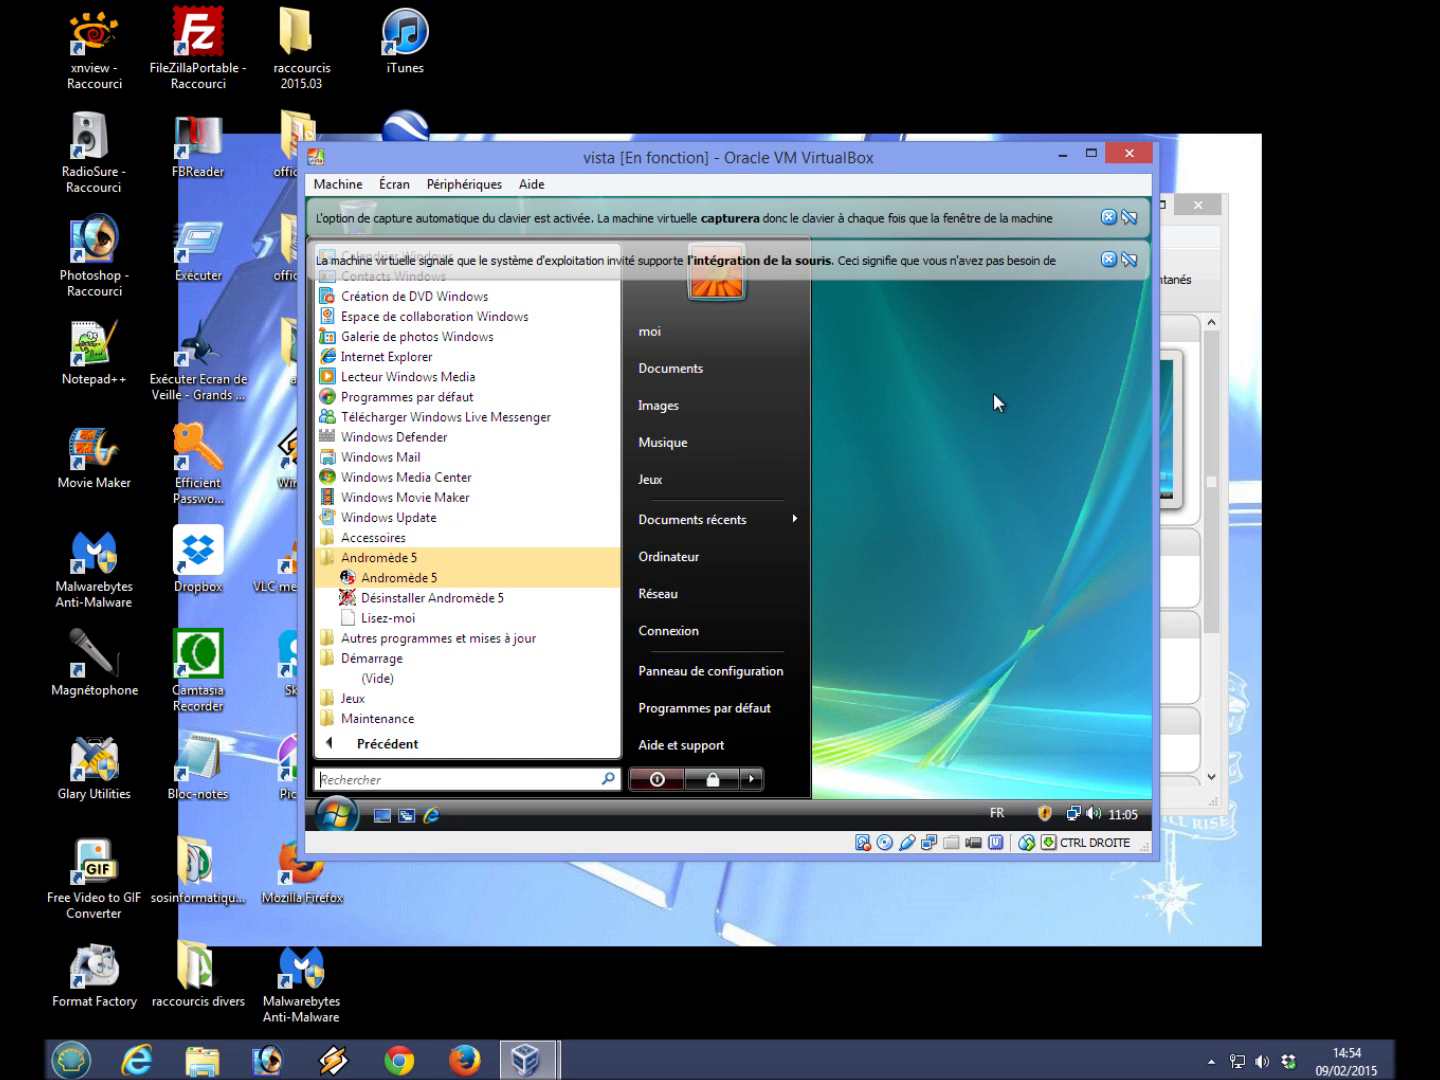
pyautogui.click(933, 435)
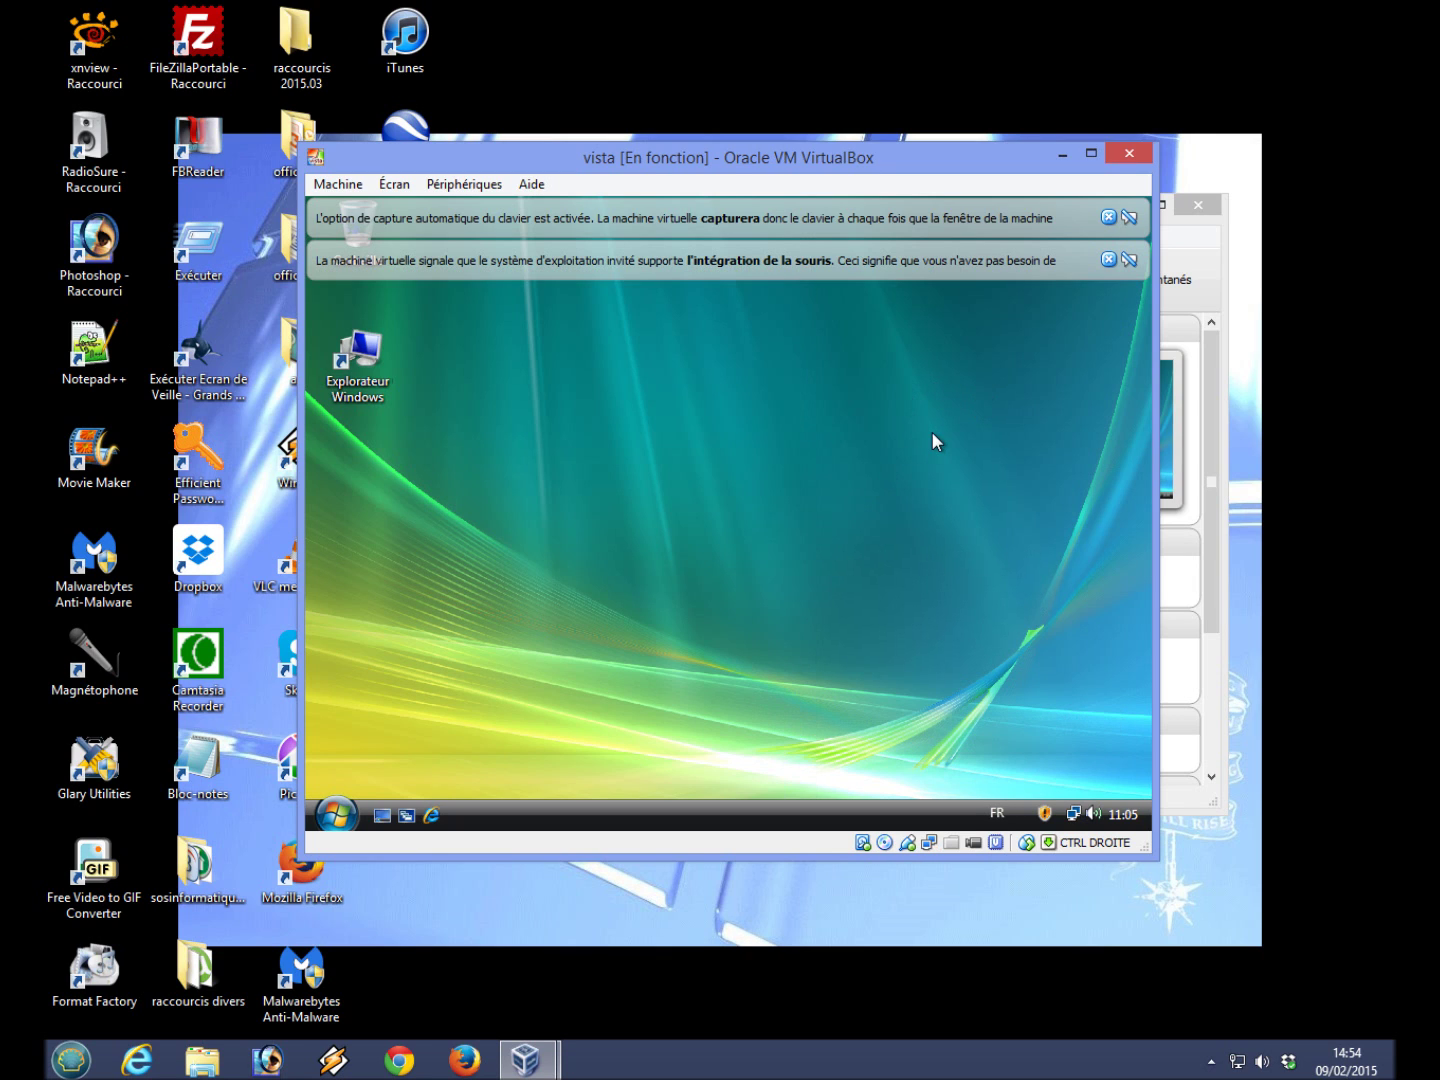
# - Open Explorateur Windows inside the Vista guest and dismiss the keyboard capture and mouse integration notices
pyautogui.doubleClick(378, 365)
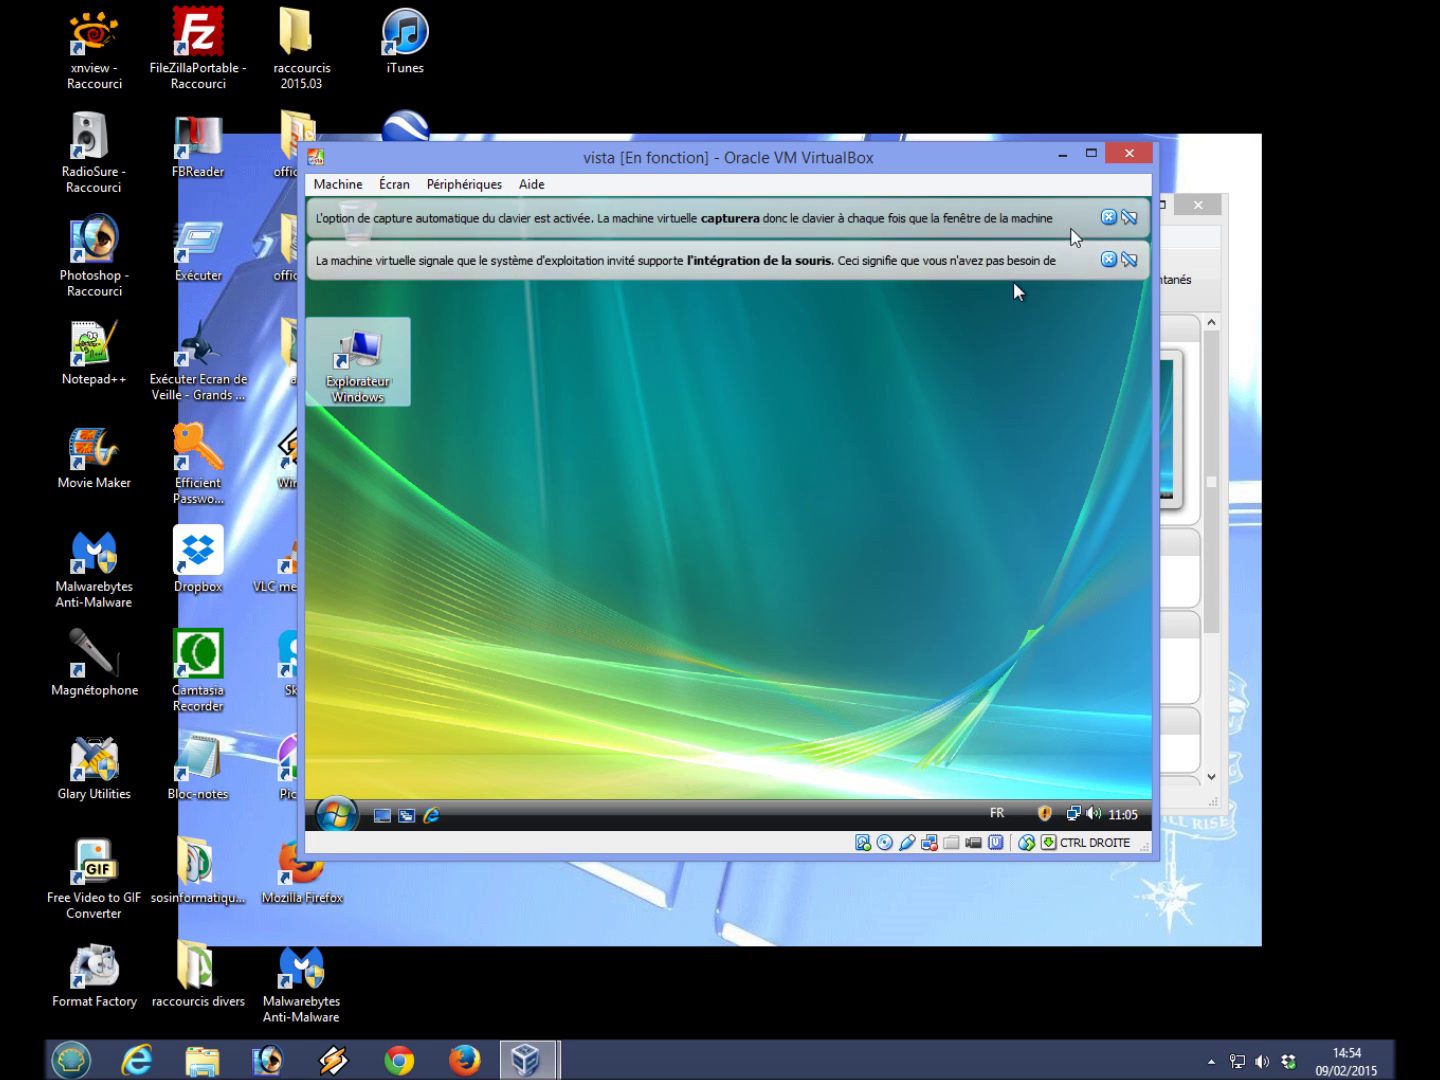
pyautogui.click(1108, 218)
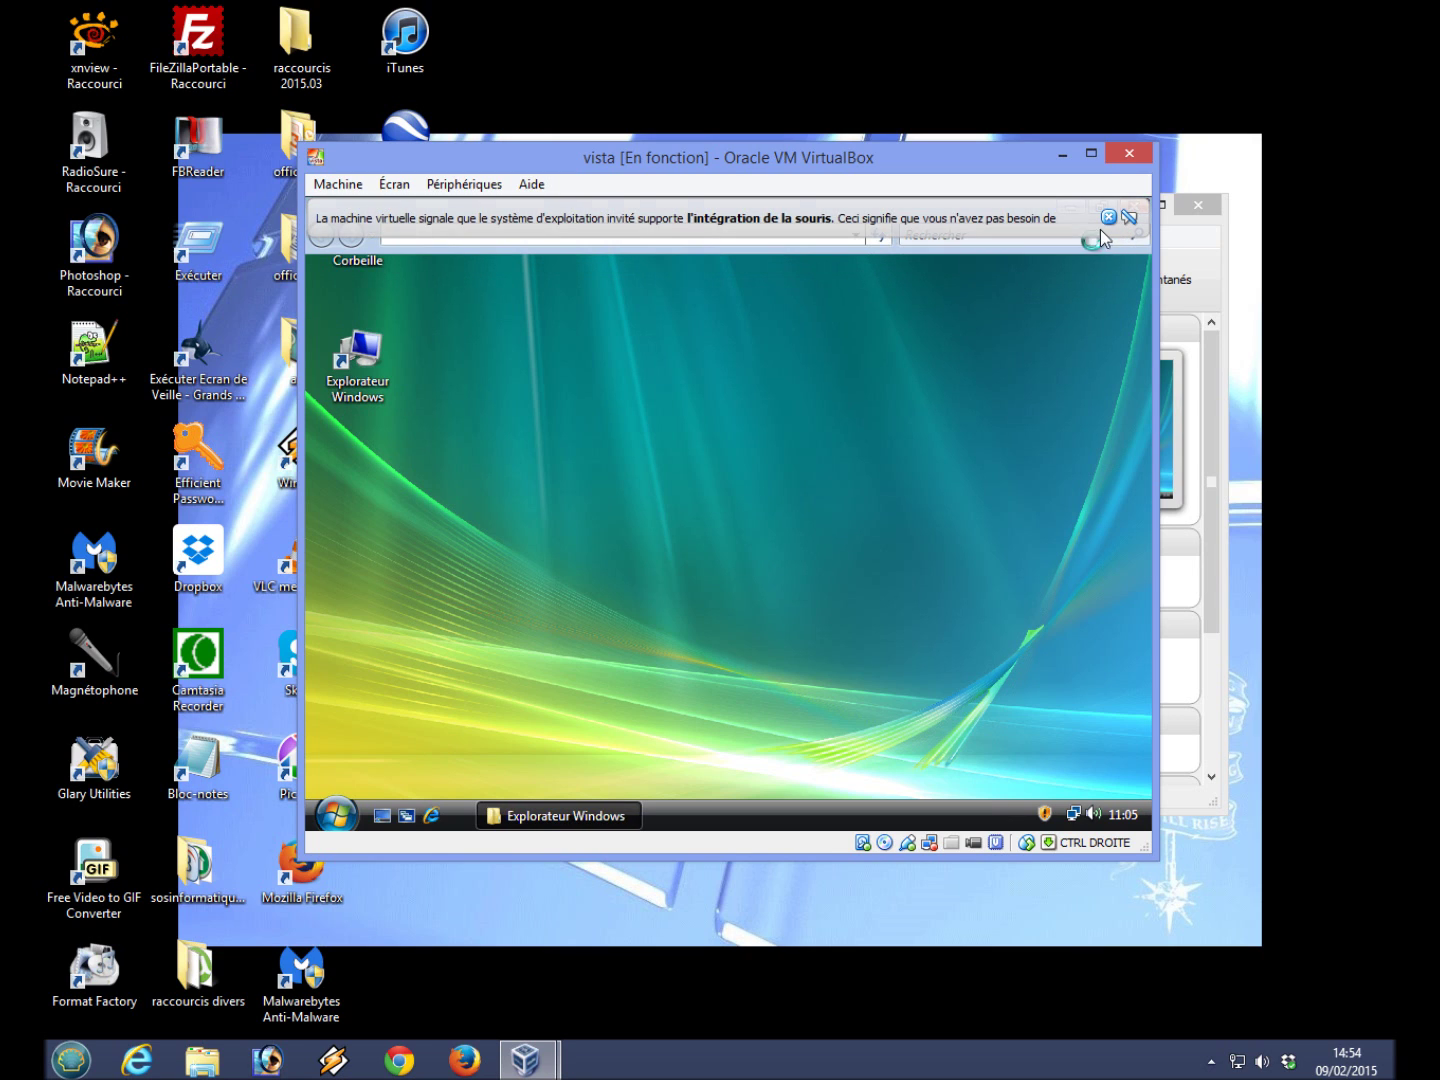
pyautogui.click(1108, 218)
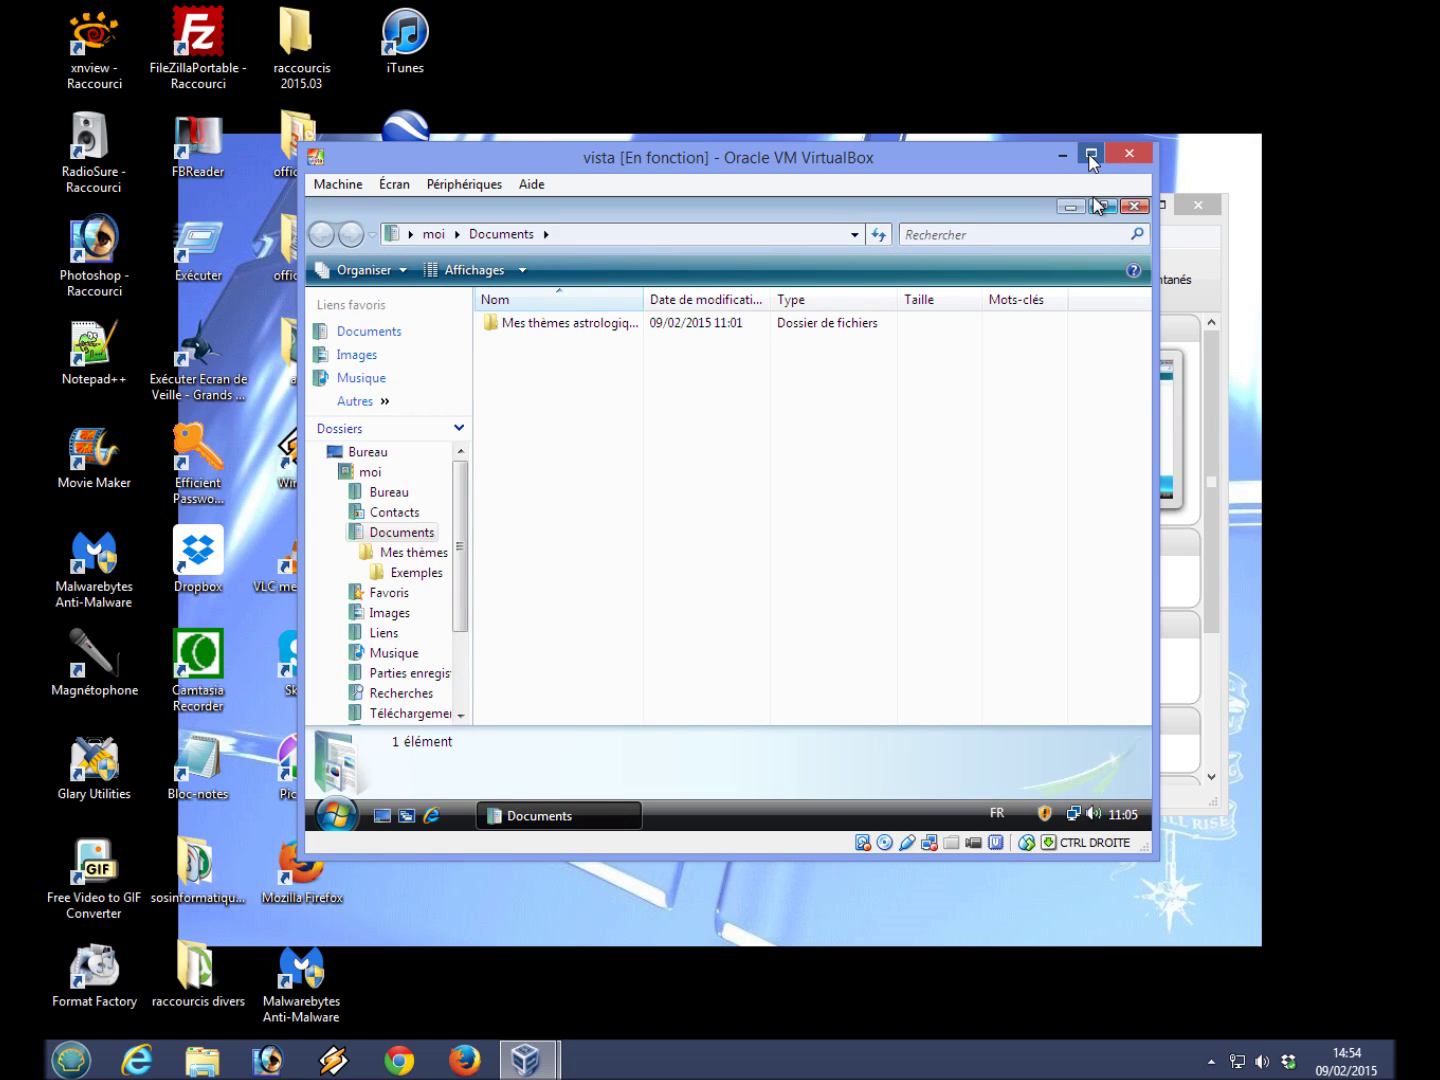
# - Maximize the virtual machine window and open the Contacts folder in the guest's file explorer
pyautogui.click(1091, 154)
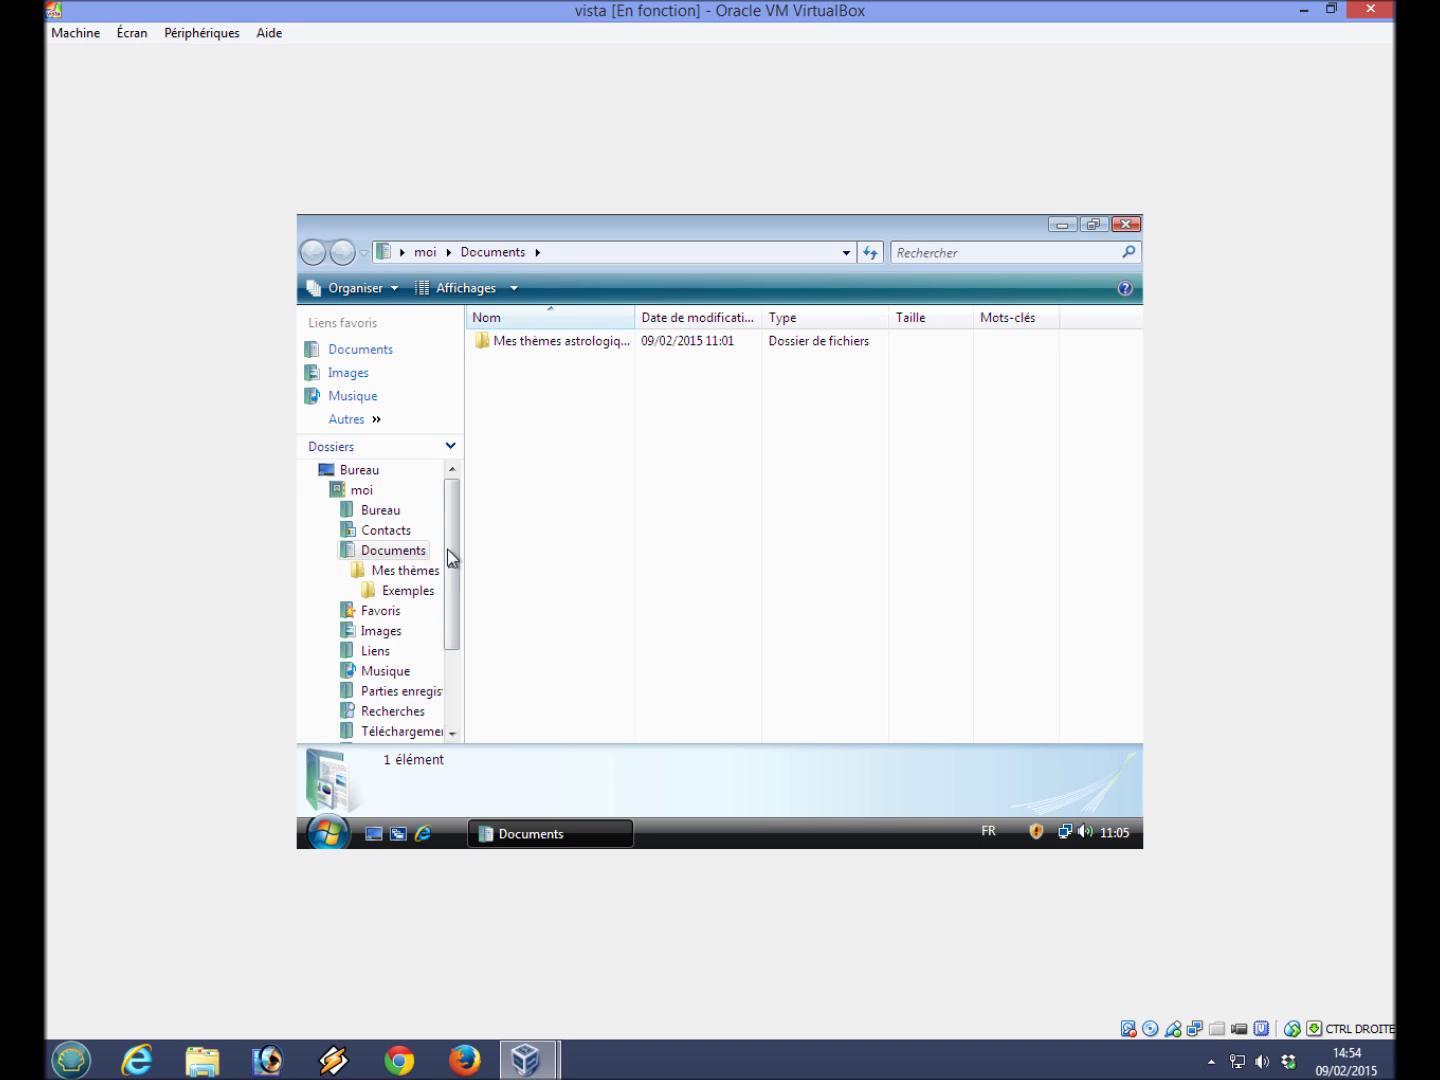
pyautogui.click(392, 531)
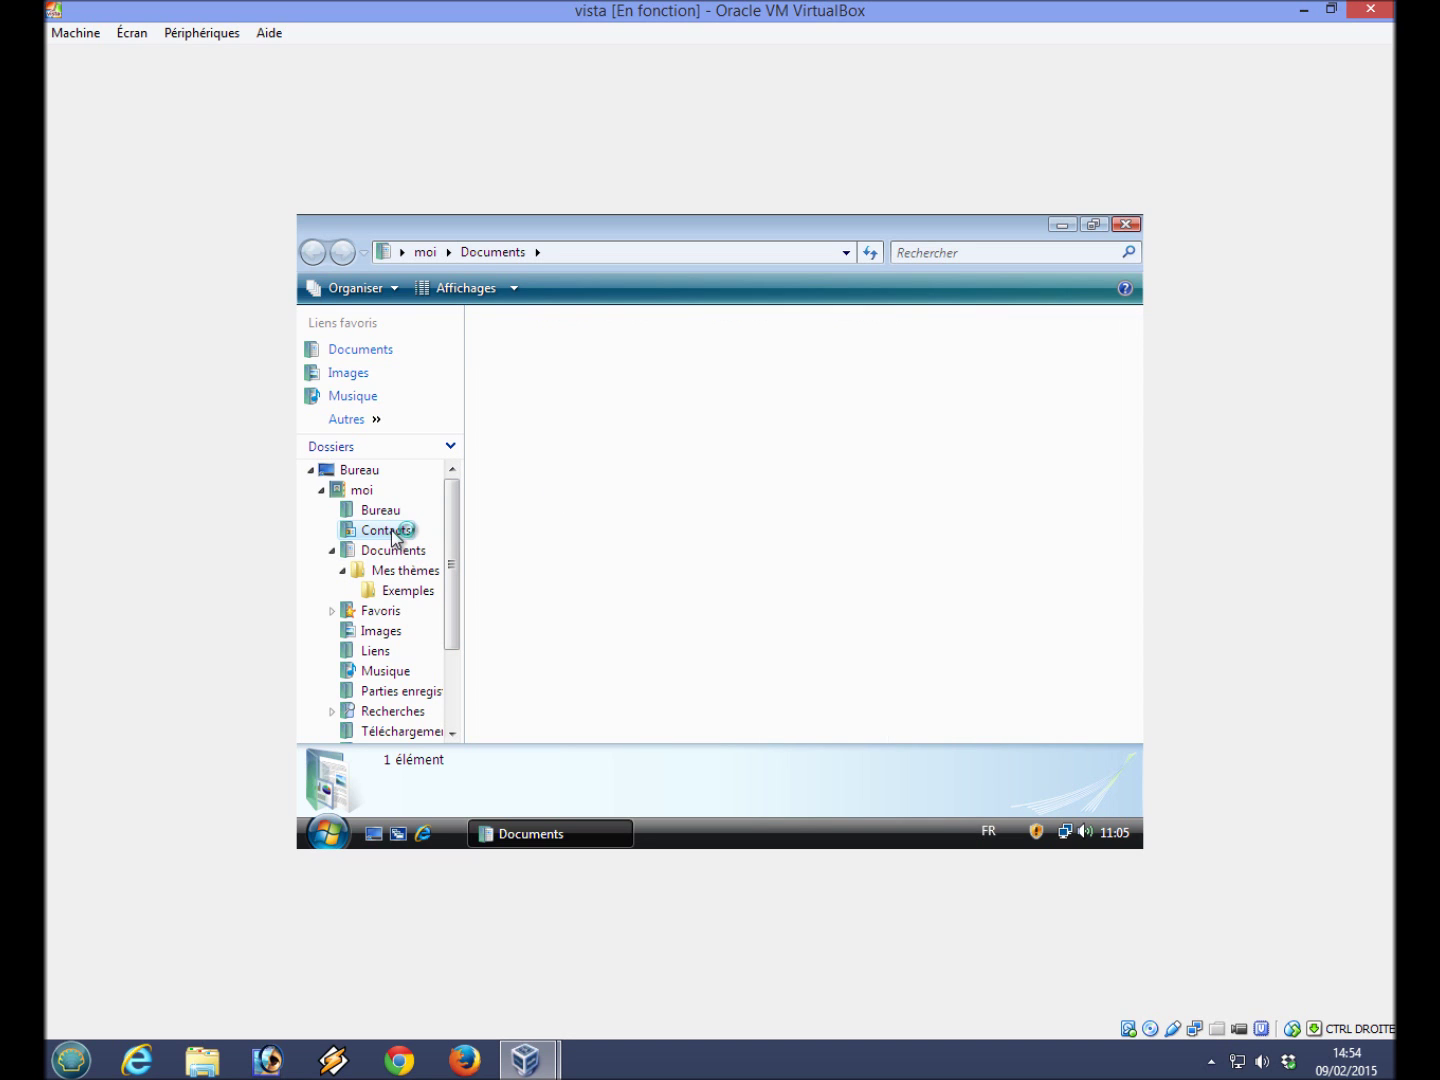
# - View the contents of the Bureau folder in the guest's file explorer and close the explorer window
pyautogui.click(381, 512)
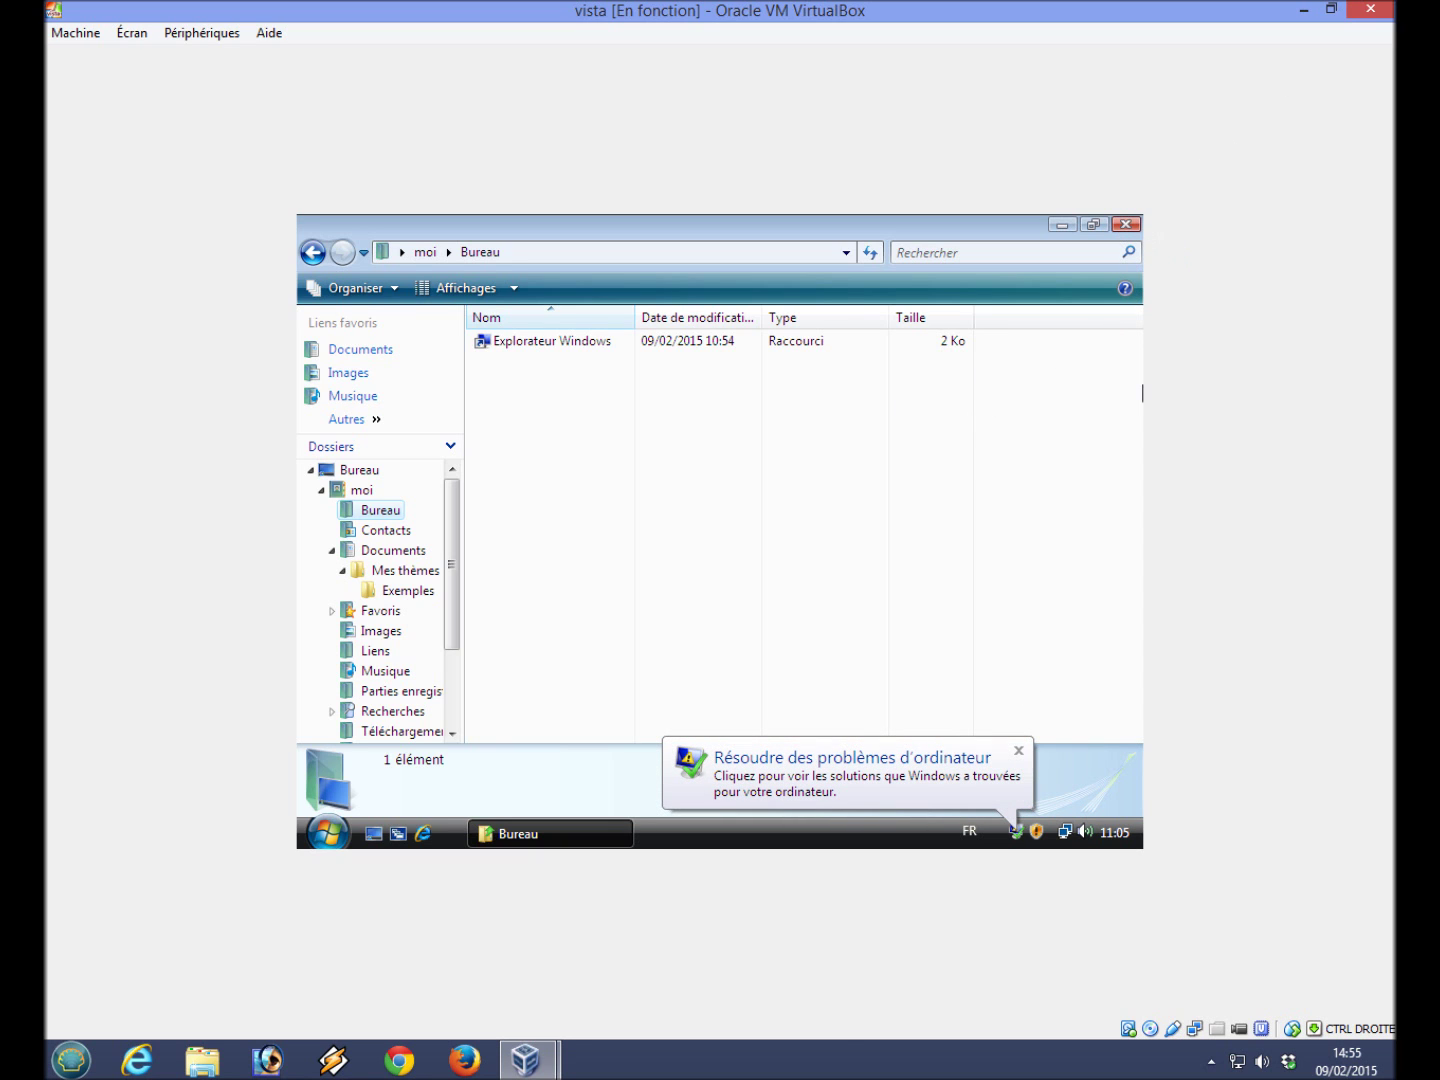
pyautogui.click(1127, 225)
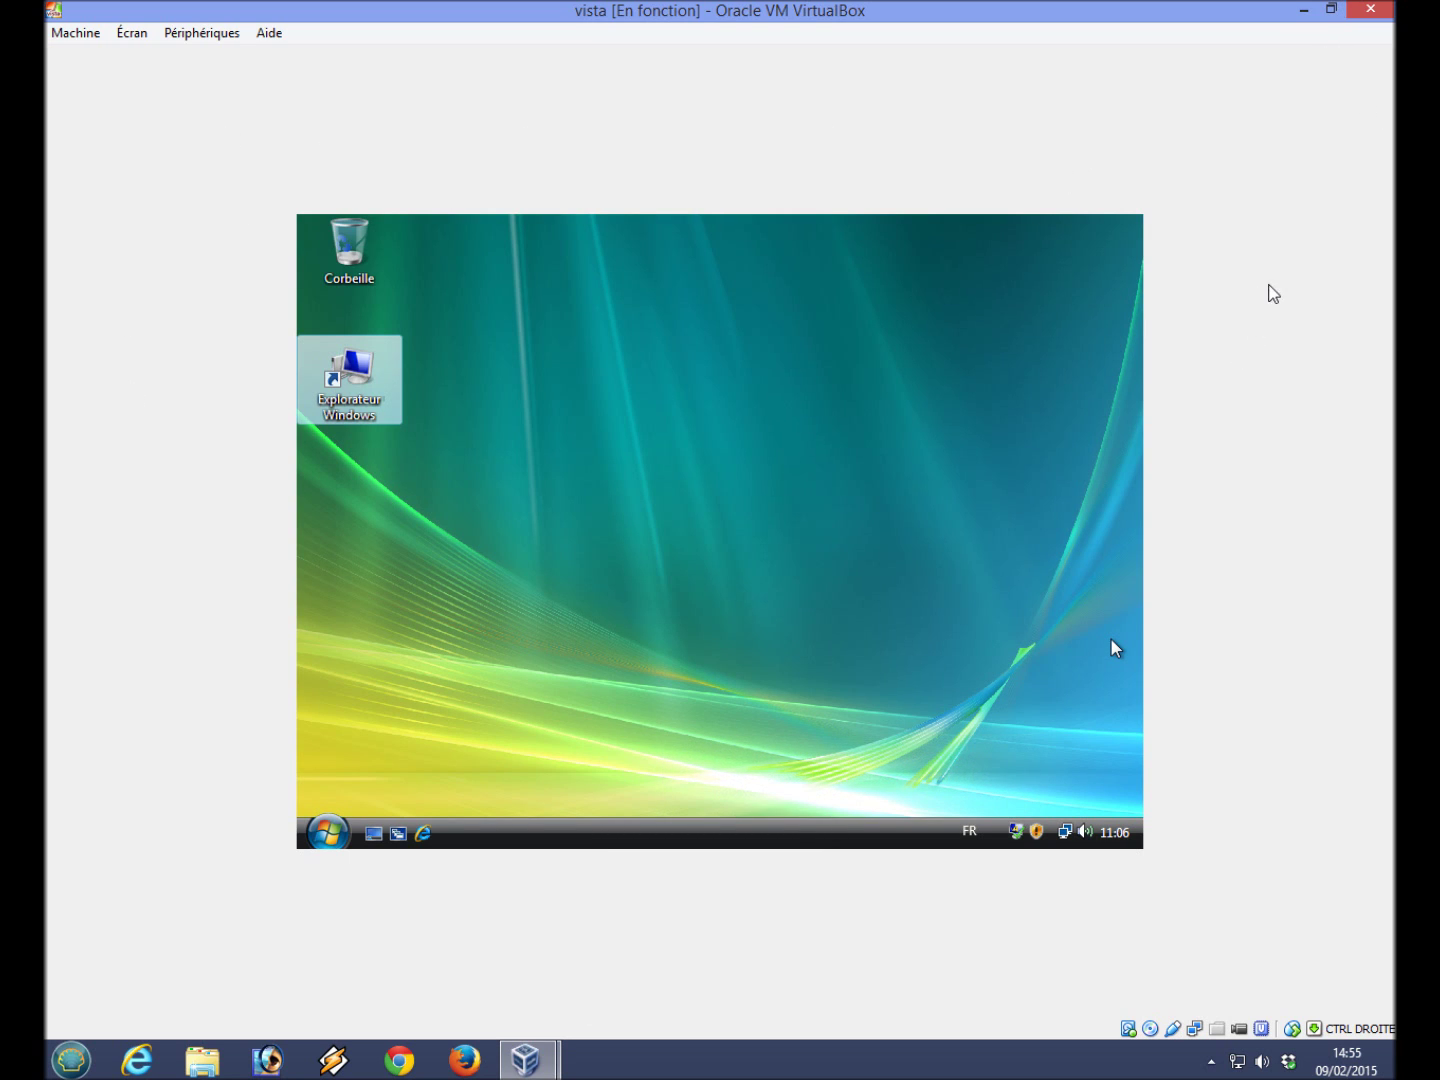
# - Close the vista virtual machine with its state saved (Enregistrer l'état de la machine) and close the VirtualBox machine manager
pyautogui.click(1370, 9)
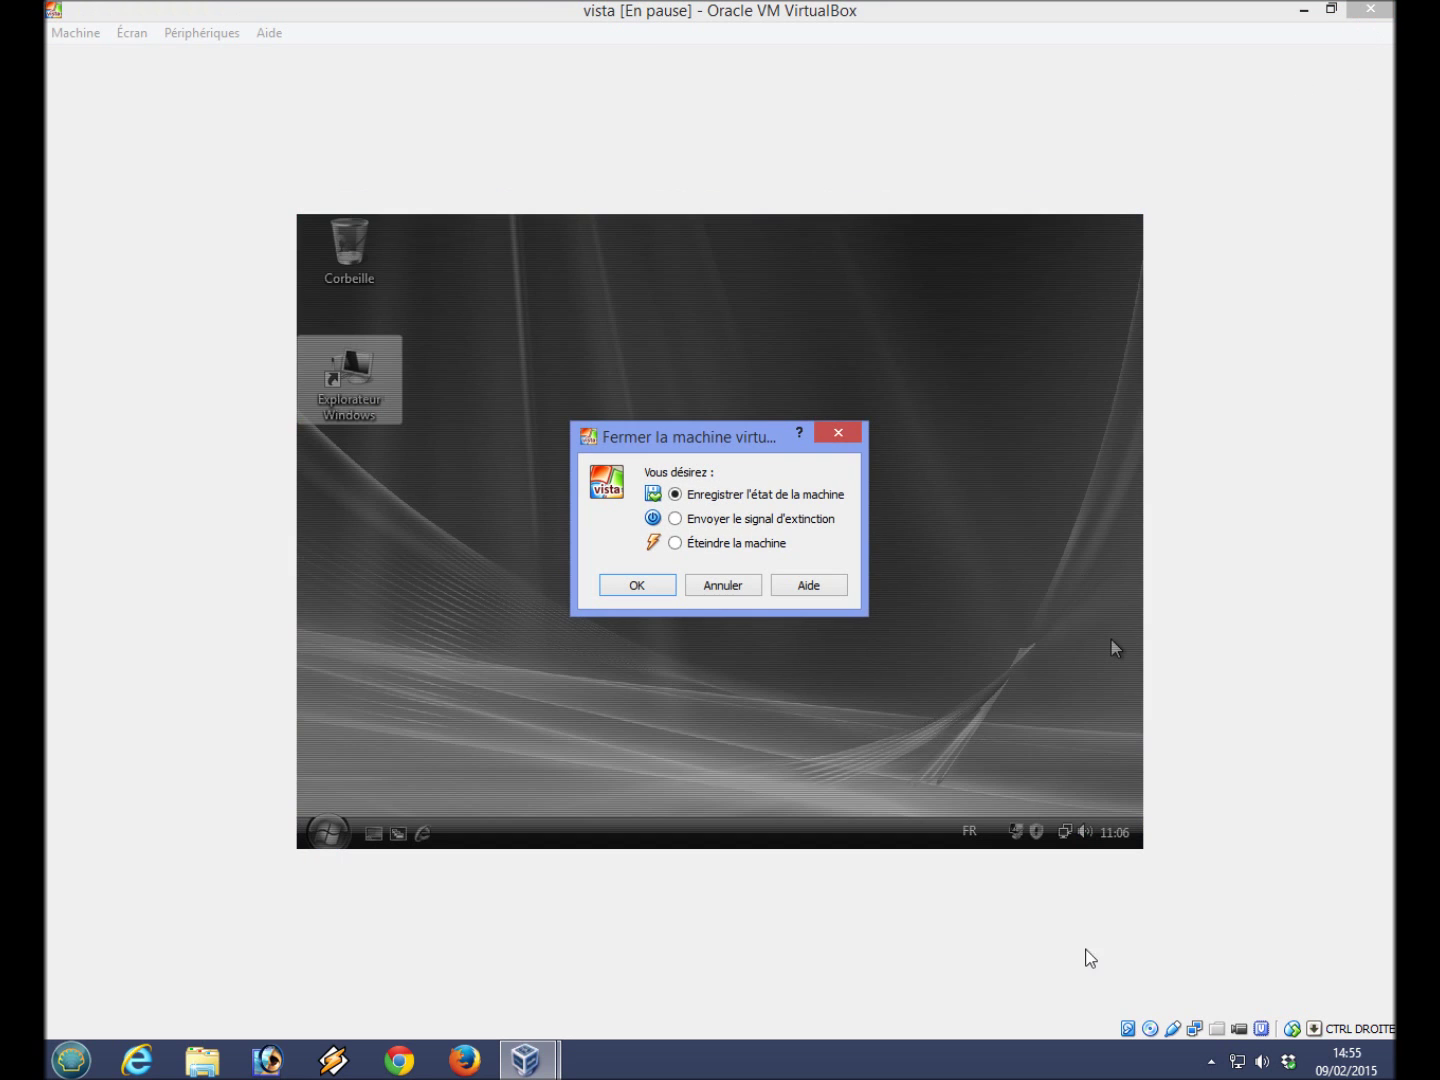
pyautogui.click(659, 595)
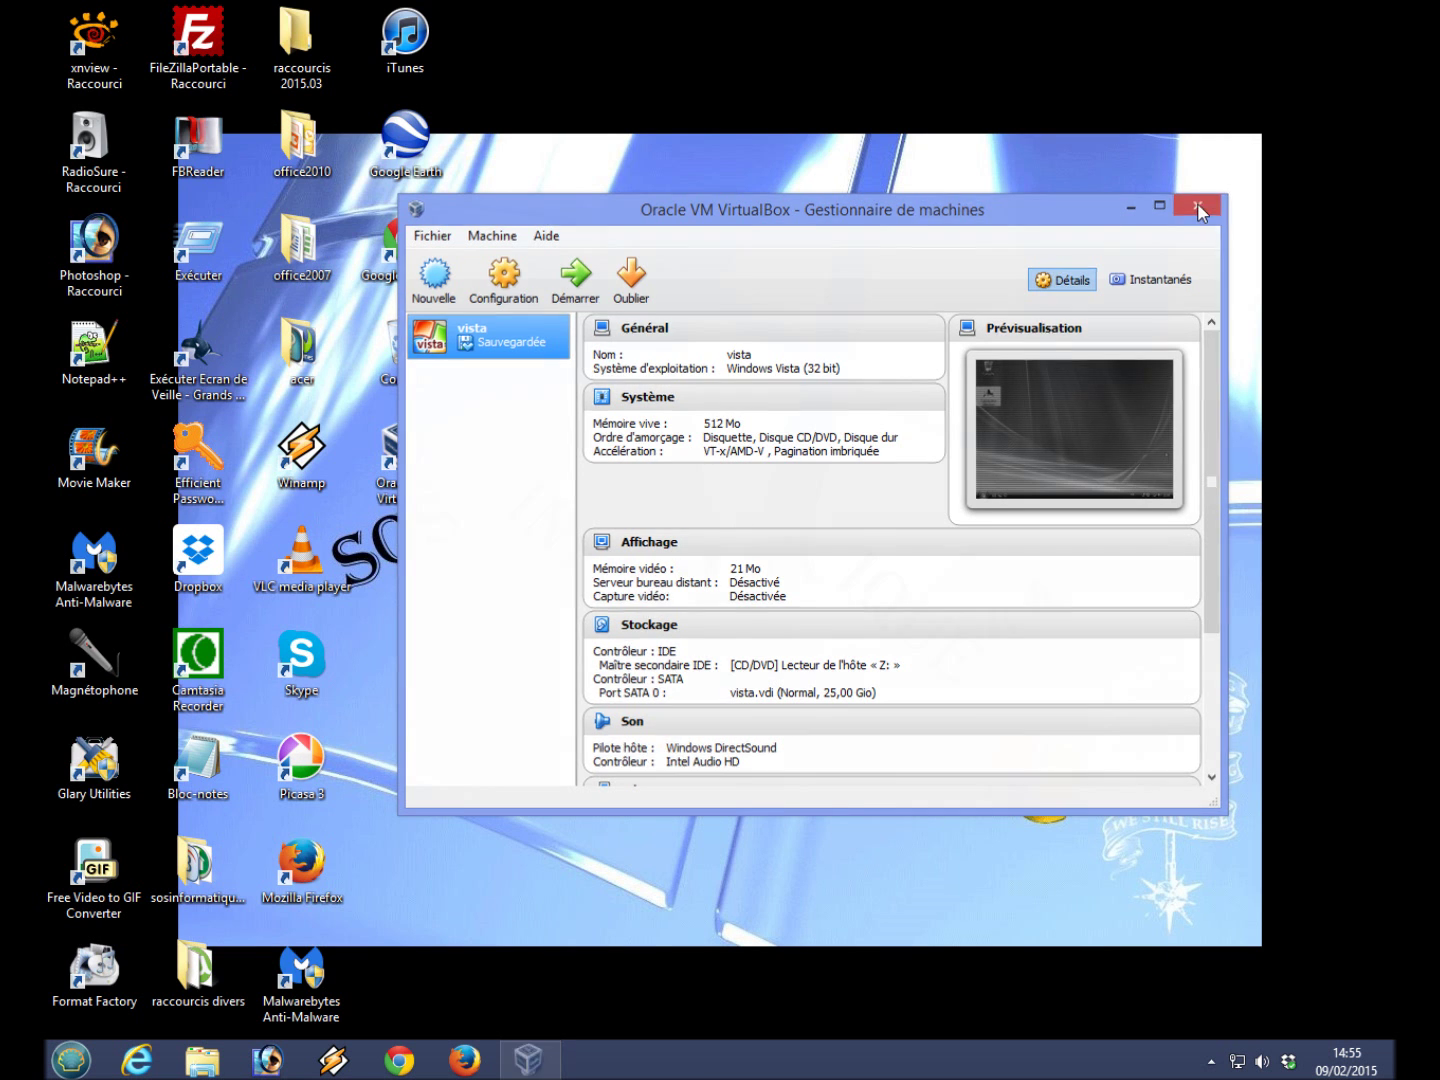
pyautogui.click(1198, 205)
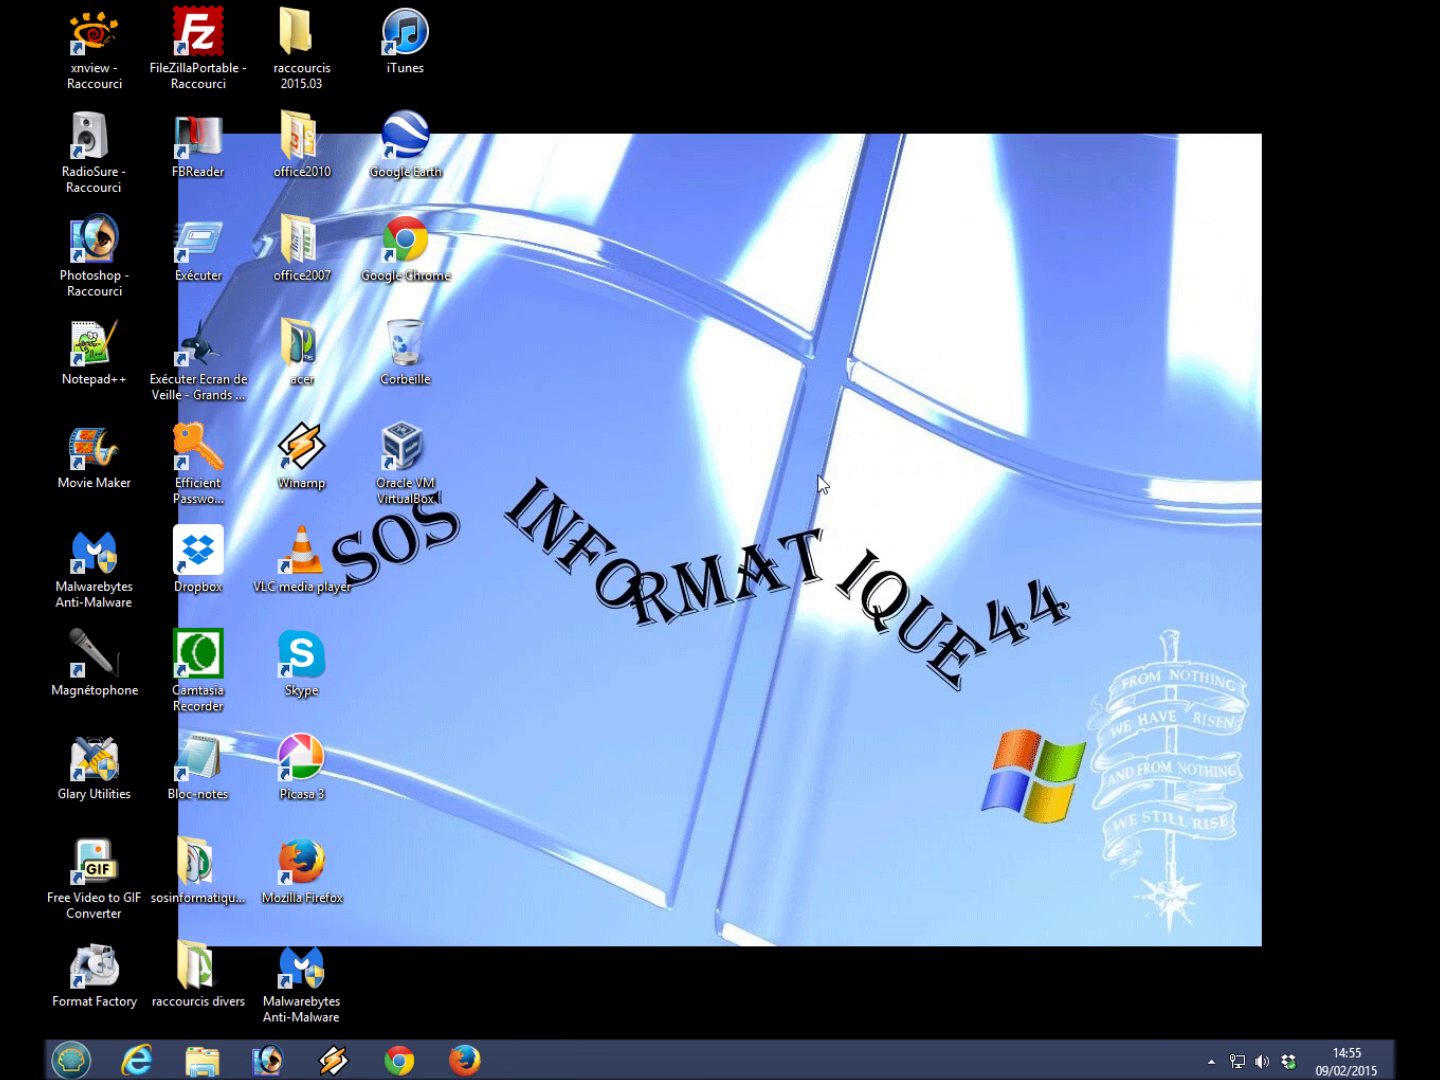
pyautogui.click(1211, 1061)
pyautogui.rightClick(1249, 947)
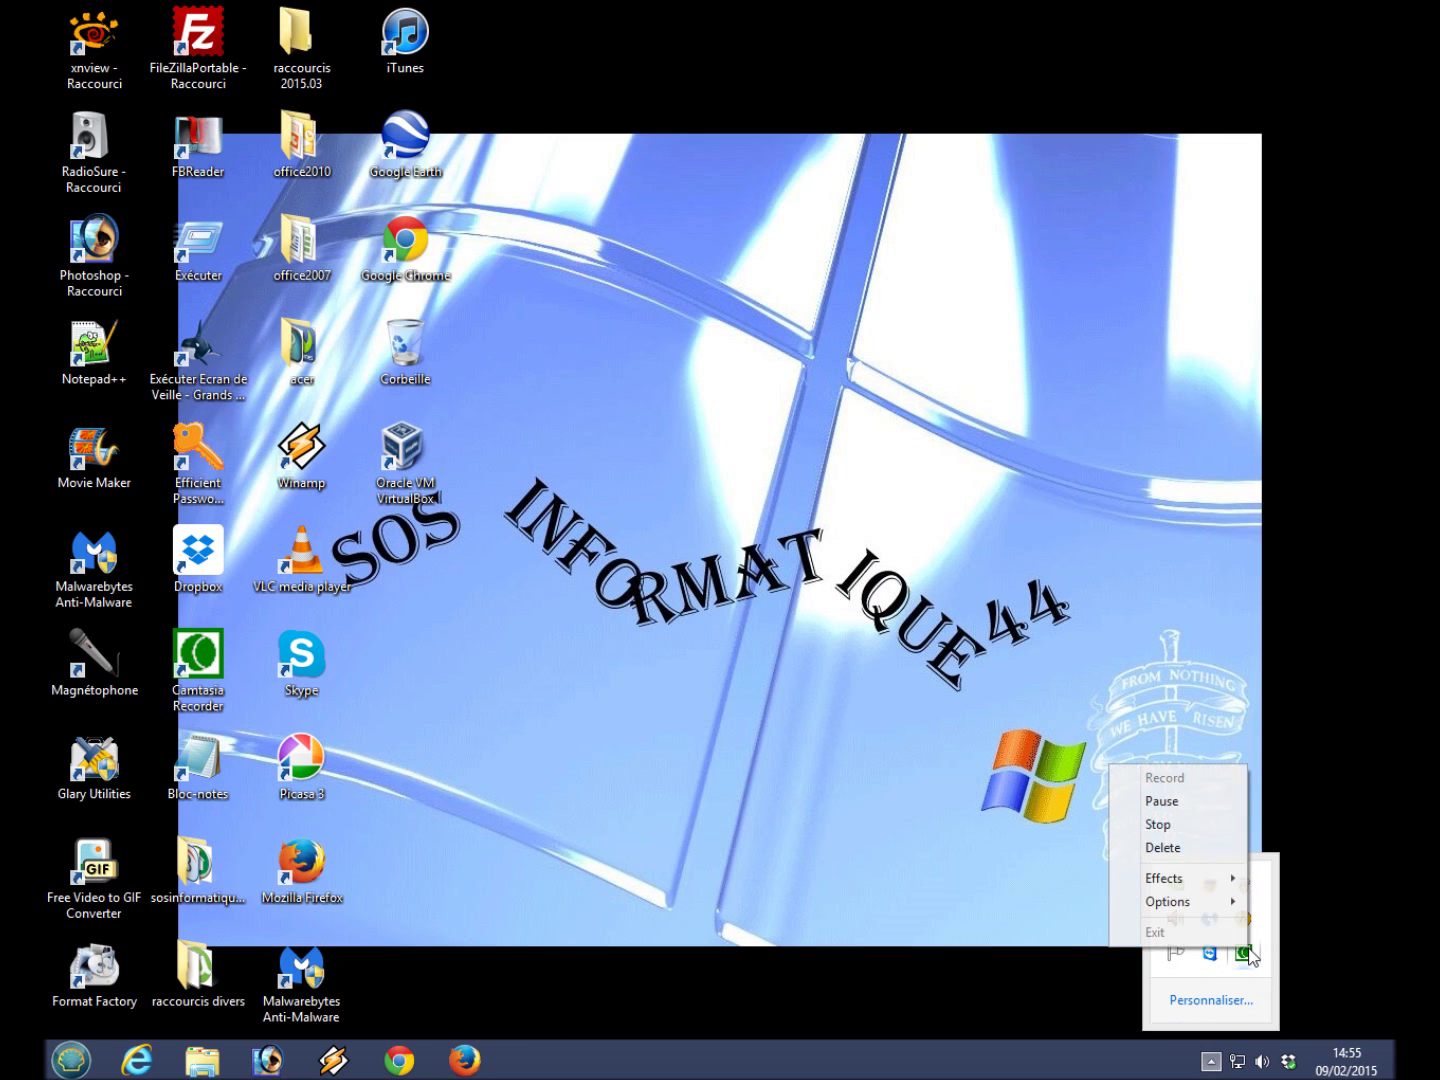
pyautogui.click(1167, 825)
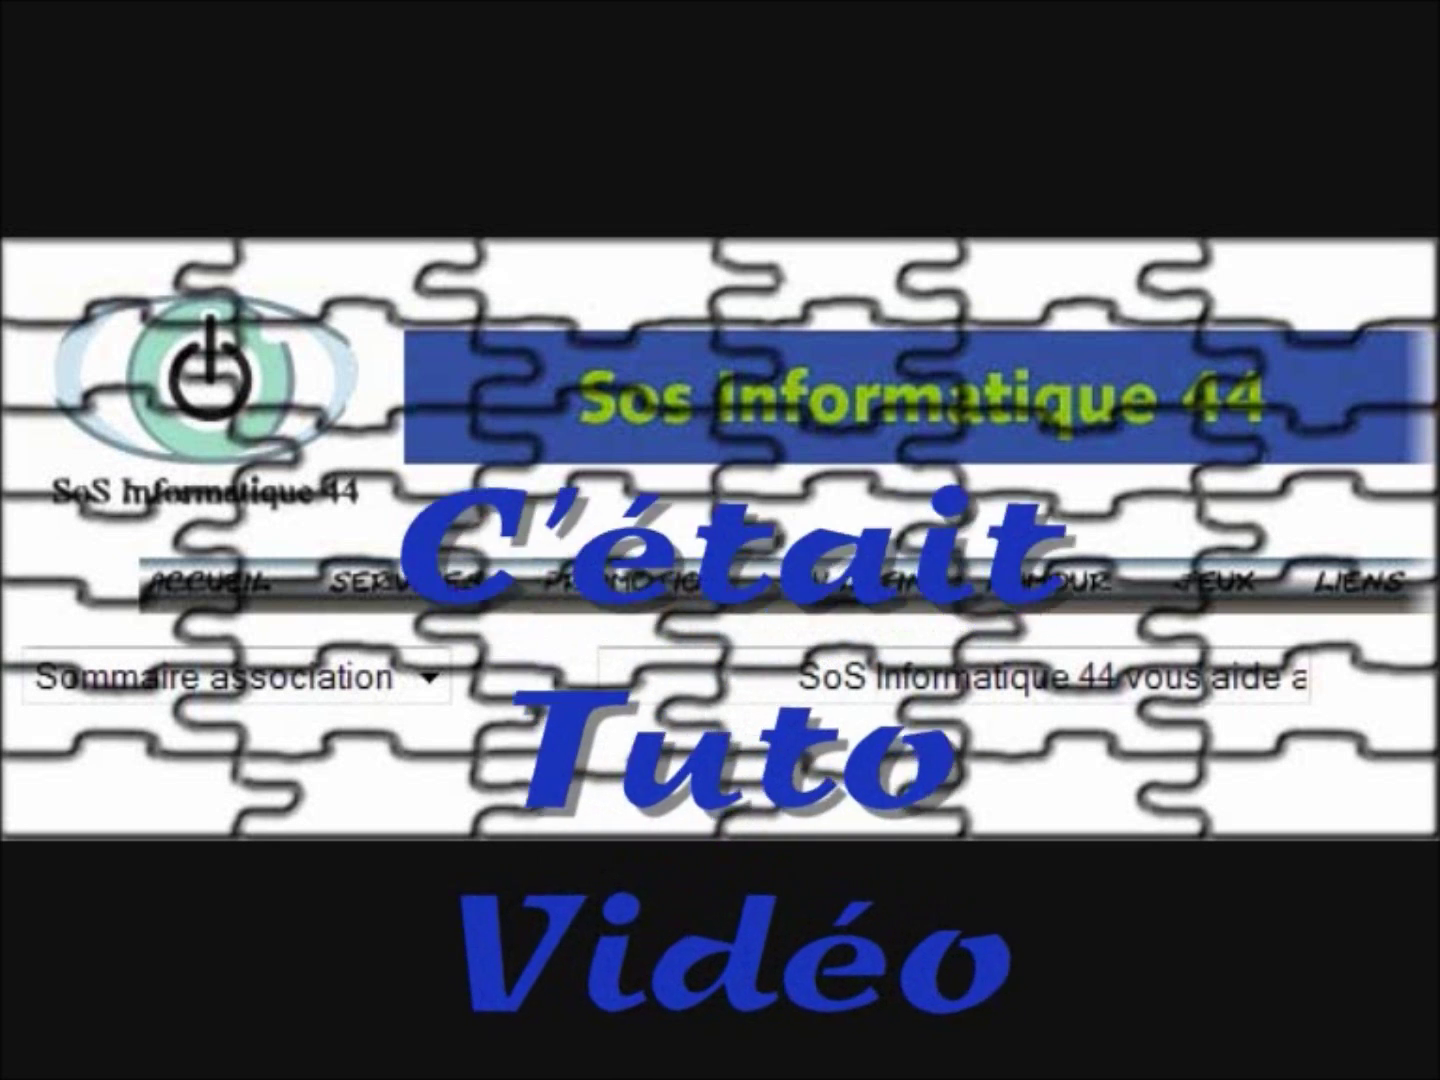